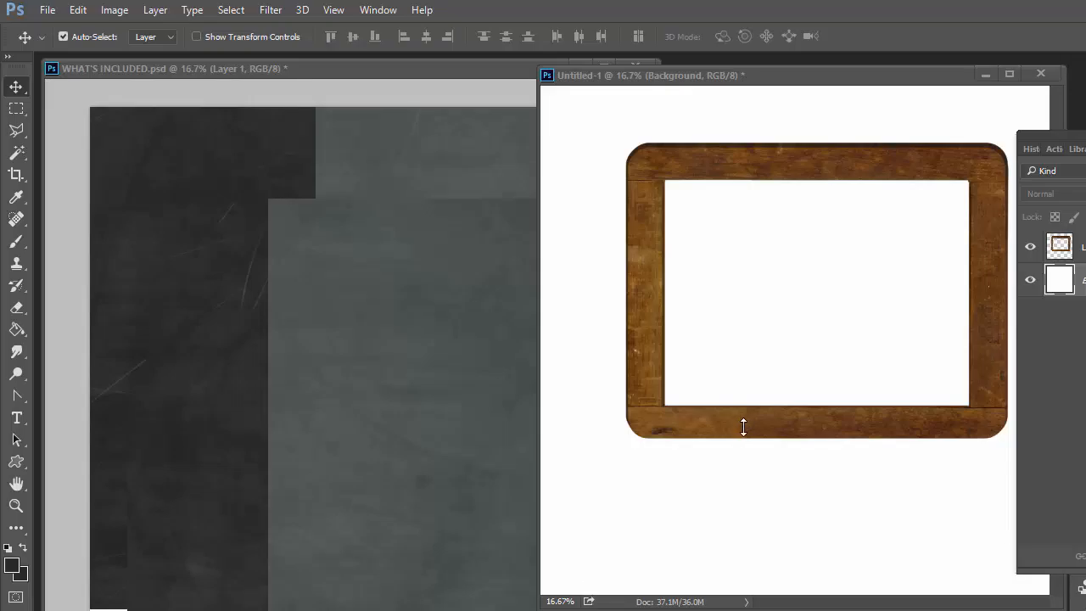
Float the frame document as its own window beside the other document and reposition the Layers panel next to it.
click(16, 86)
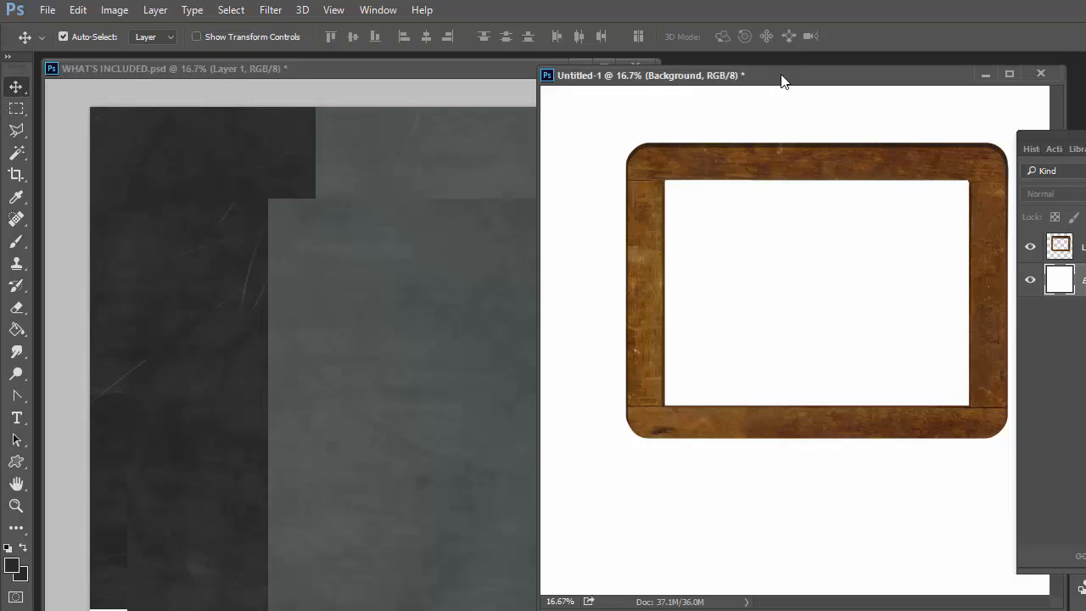
drag(783, 78, 594, 84)
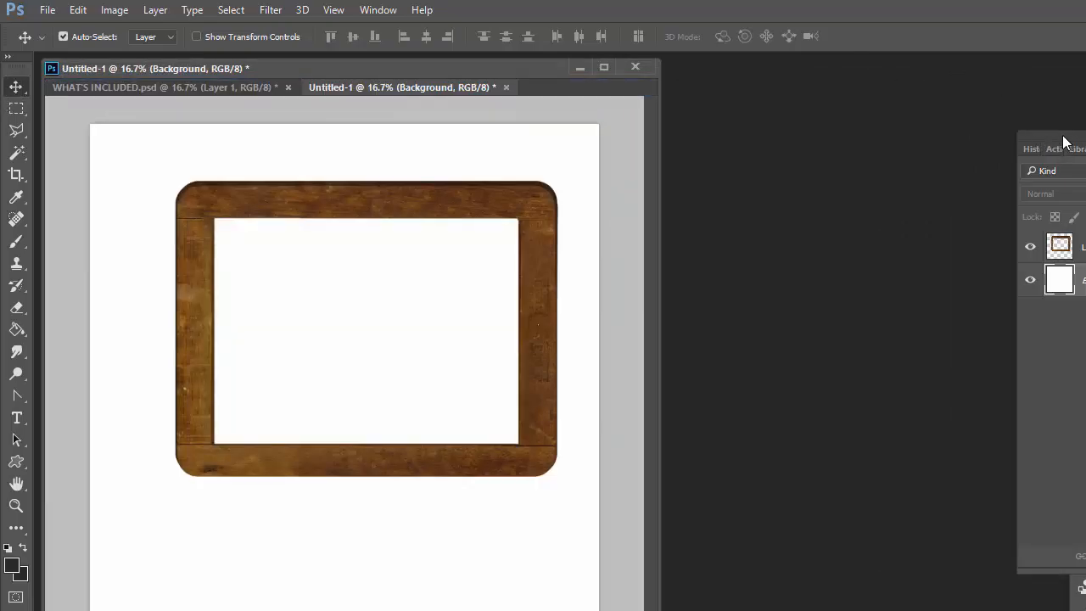
drag(1062, 141, 831, 139)
drag(441, 87, 397, 83)
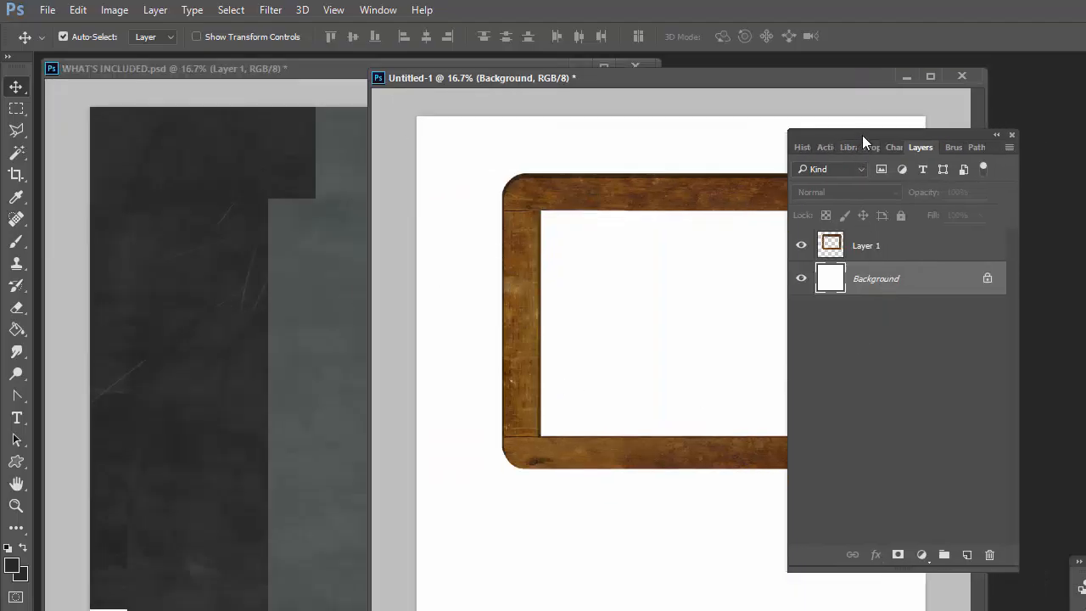
drag(862, 135, 890, 121)
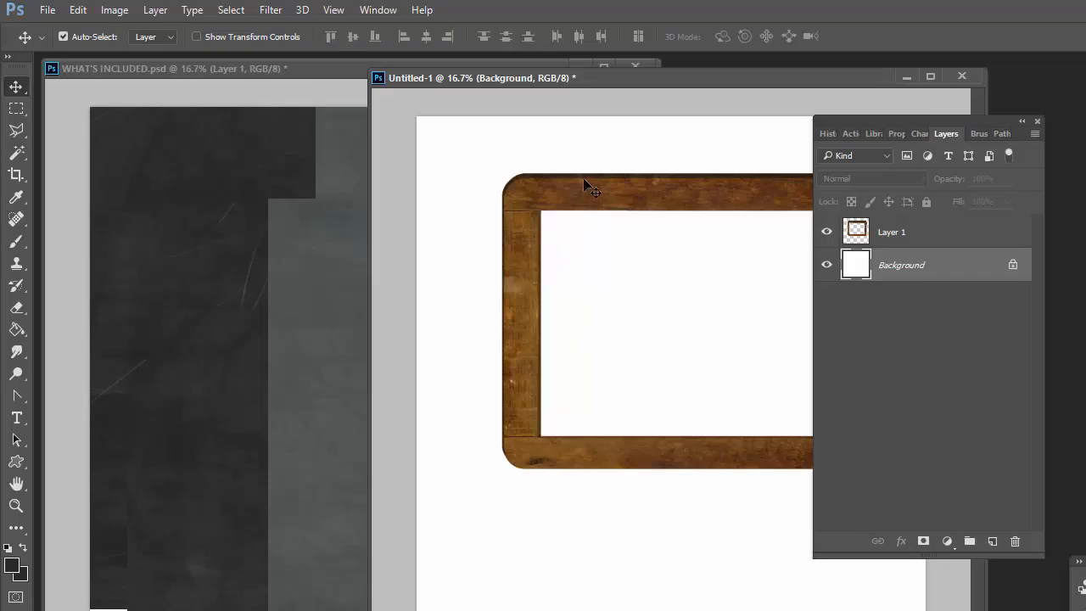
Copy the dark chalkboard texture layer from WHAT'S INCLUDED.psd into the frame document and position it on the canvas.
drag(578, 206, 556, 211)
click(165, 247)
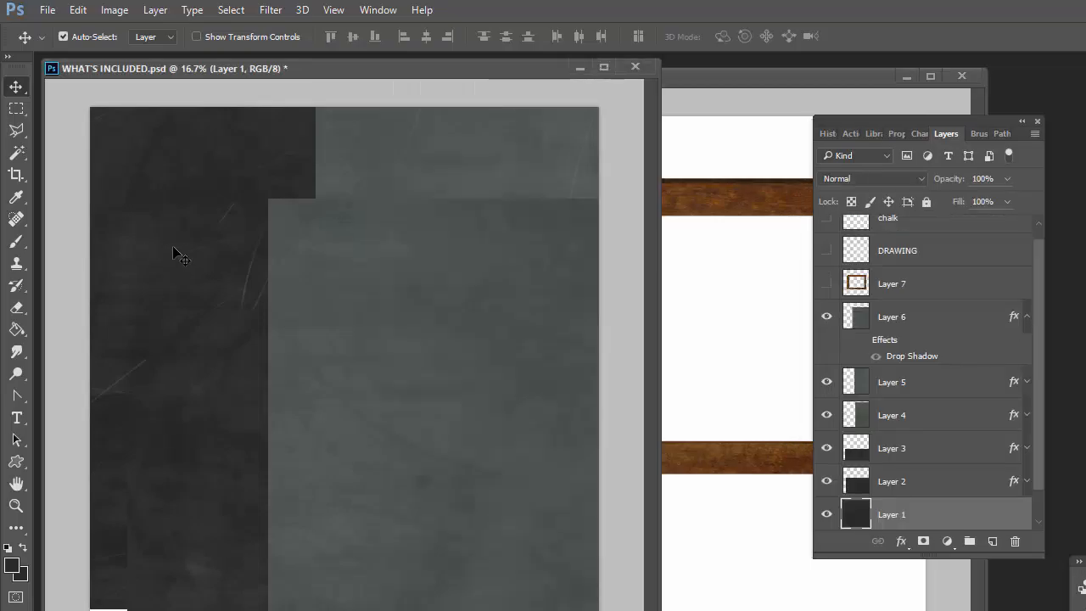
drag(173, 248, 165, 228)
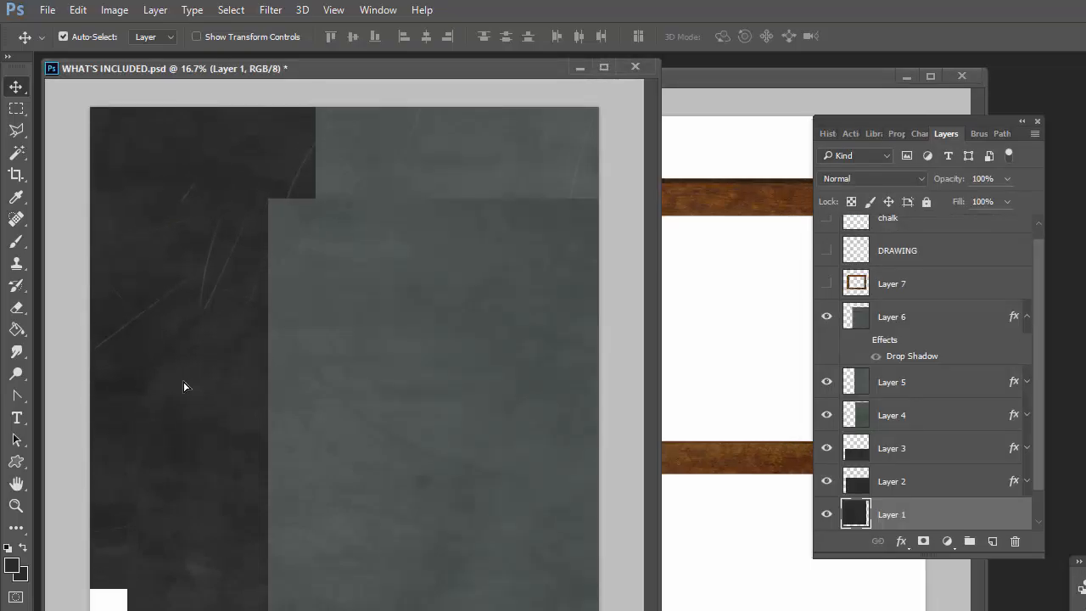
drag(184, 386, 752, 236)
drag(703, 85, 508, 90)
drag(564, 310, 367, 295)
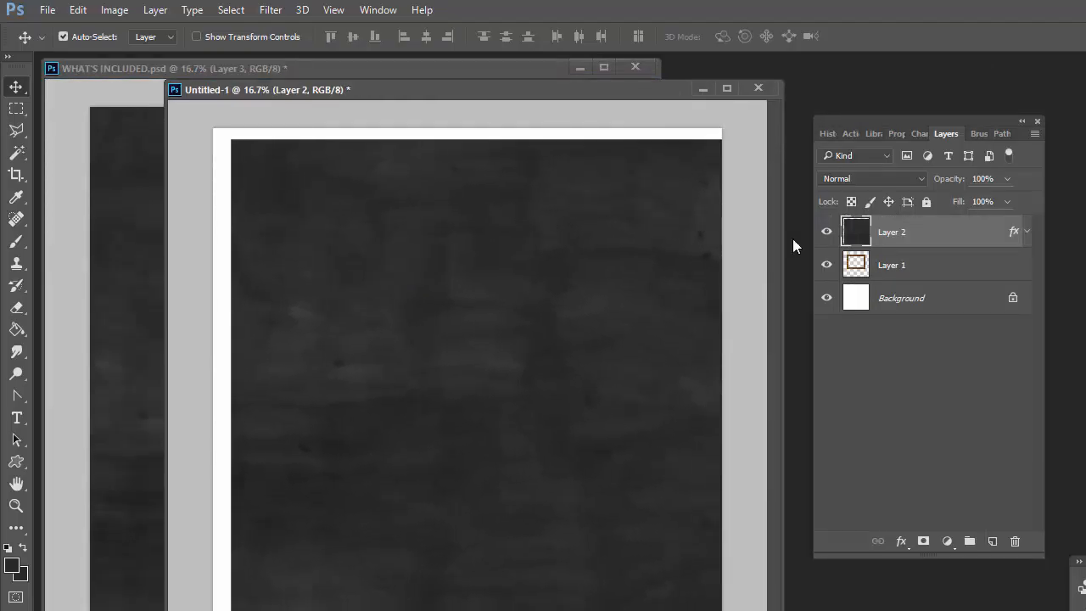
Move the chalkboard texture layer beneath the wooden frame layer.
drag(857, 234, 859, 280)
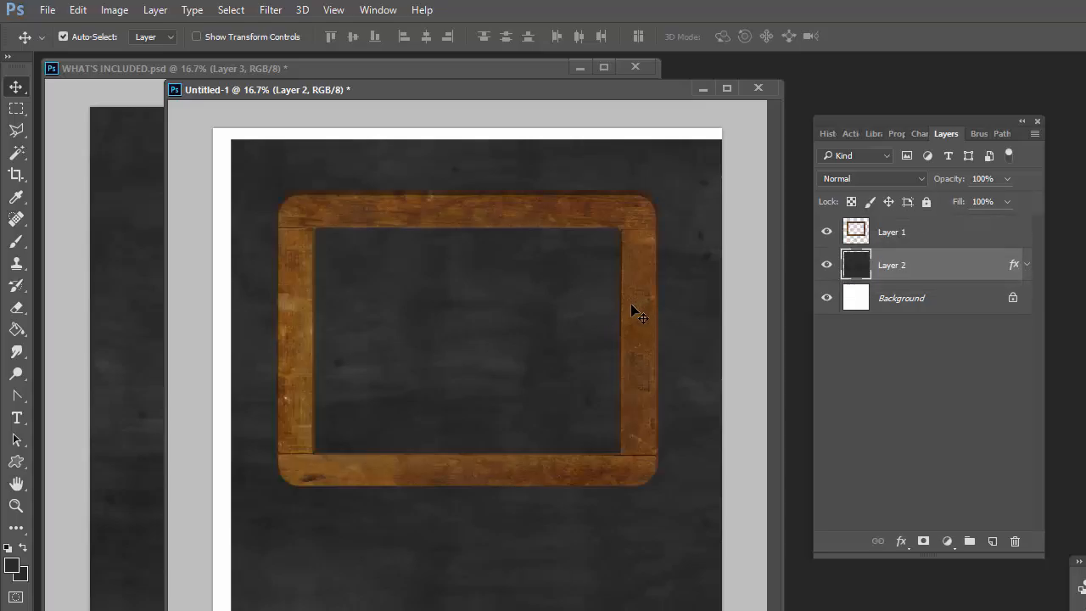
drag(639, 316, 638, 312)
click(864, 266)
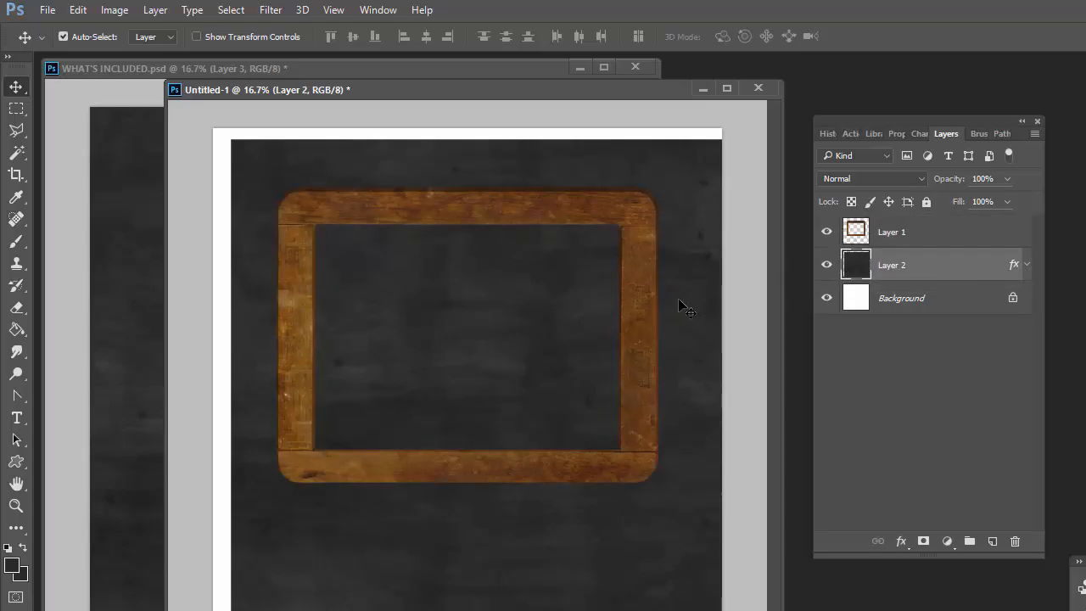
Reposition the wooden frame lower on the chalkboard texture.
drag(645, 357, 704, 286)
mouse_move(632, 528)
mouse_down()
mouse_move(611, 533)
mouse_move(614, 517)
mouse_up()
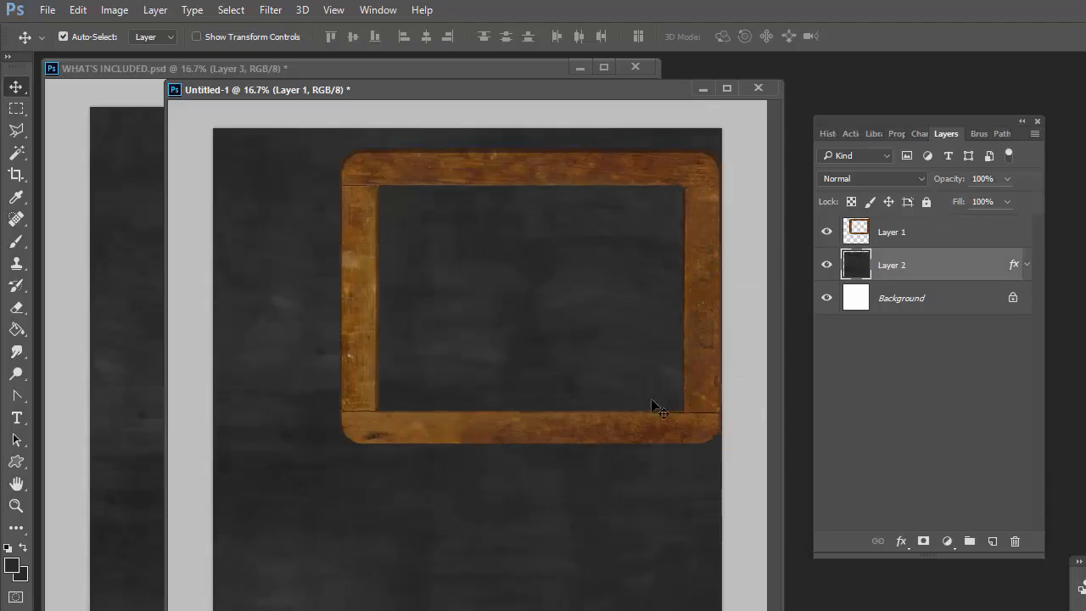
drag(689, 404, 671, 539)
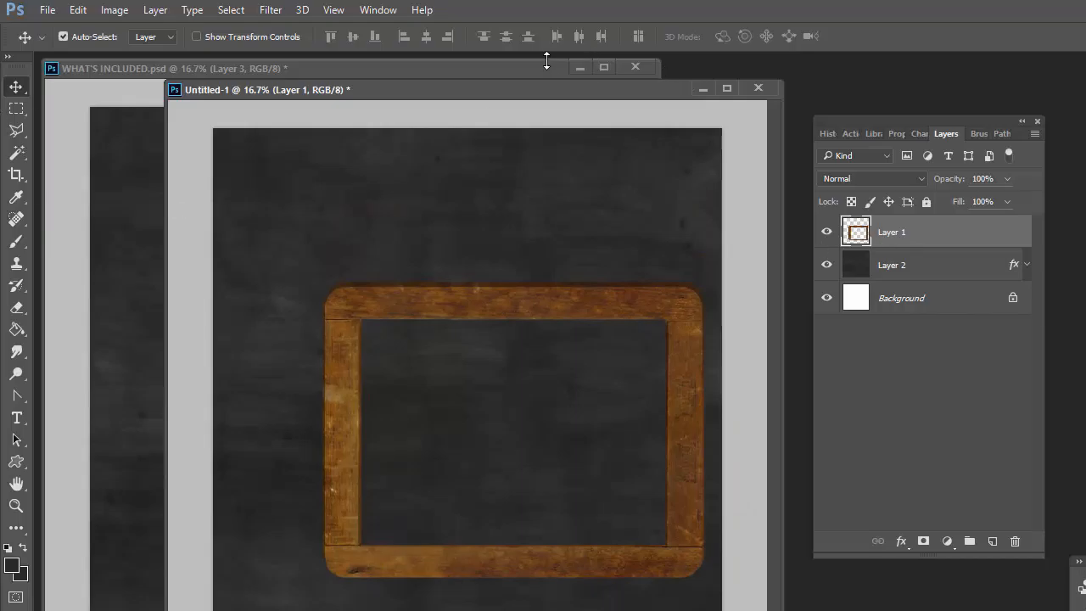
Draw a rectangular selection inside the frame and add a layer mask to the chalkboard texture layer from it.
click(16, 108)
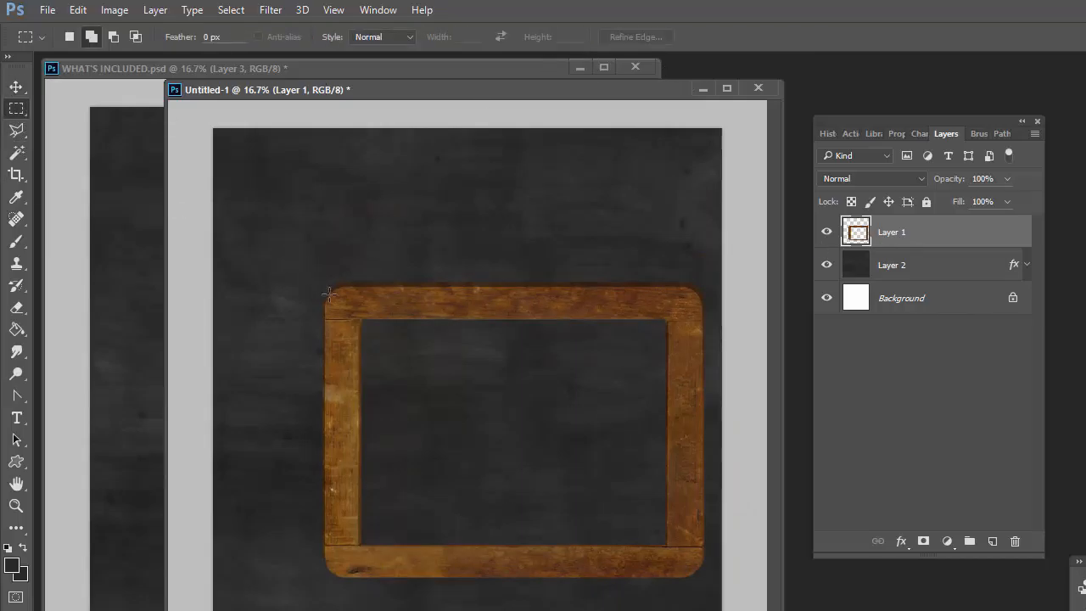
drag(340, 303, 684, 561)
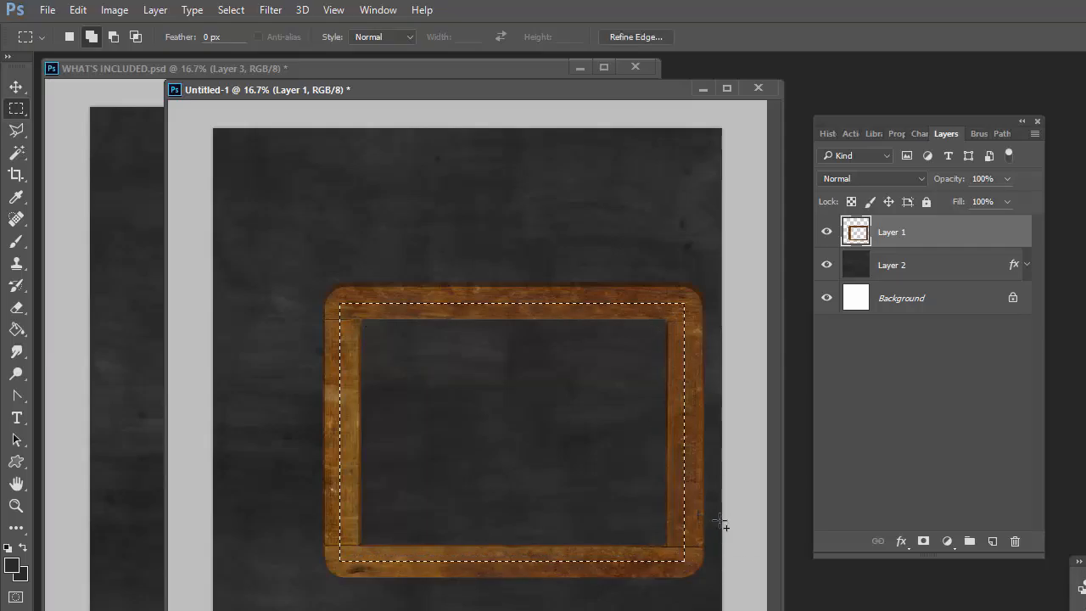
click(907, 269)
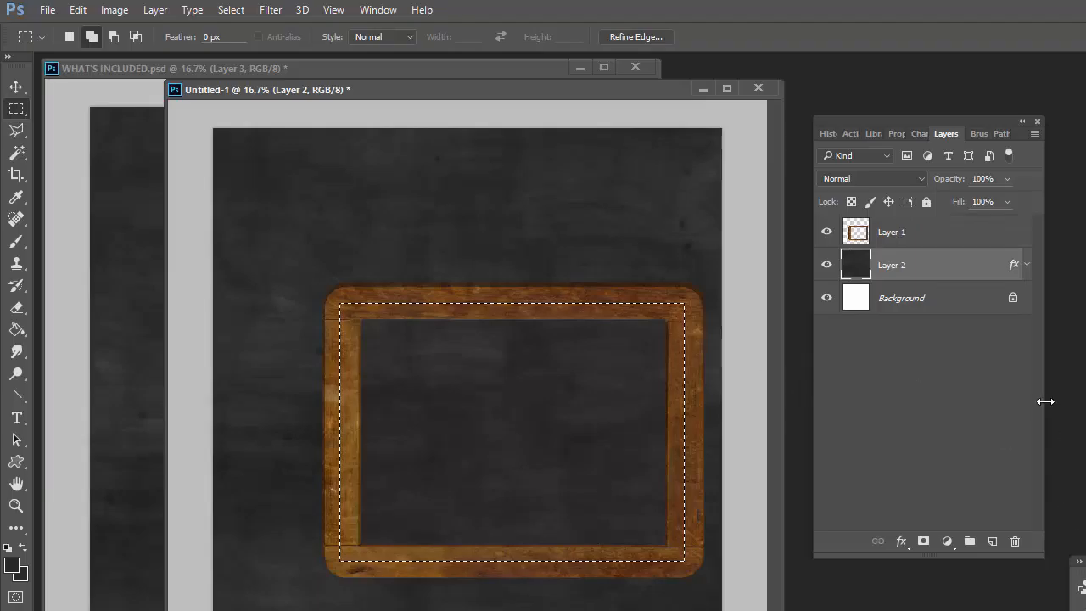
click(923, 542)
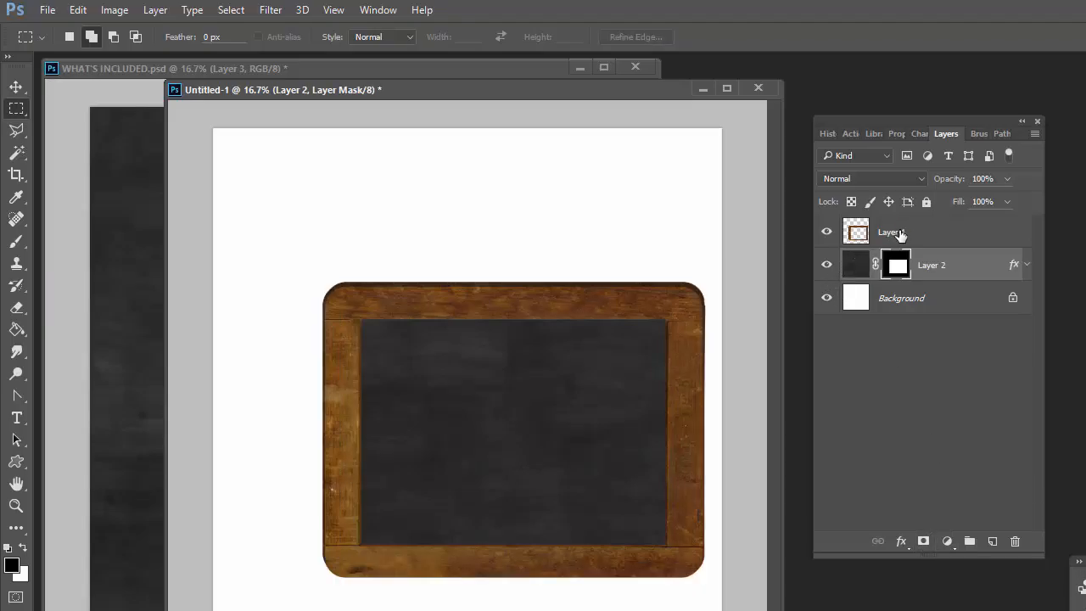
Select both the frame and chalkboard layers and move them together slightly upward.
click(899, 234)
click(15, 87)
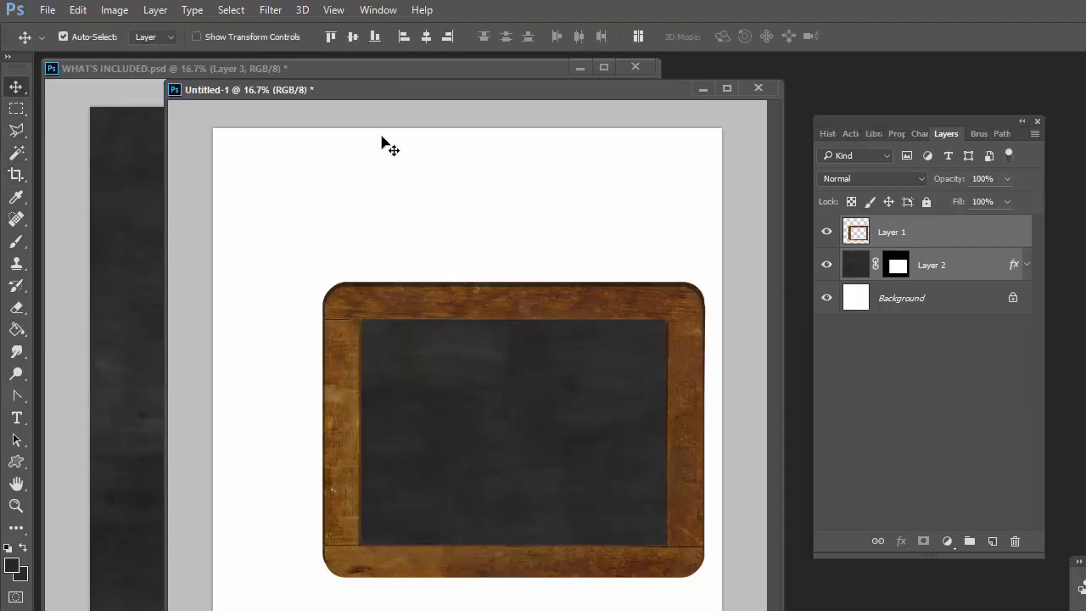
drag(522, 296, 498, 244)
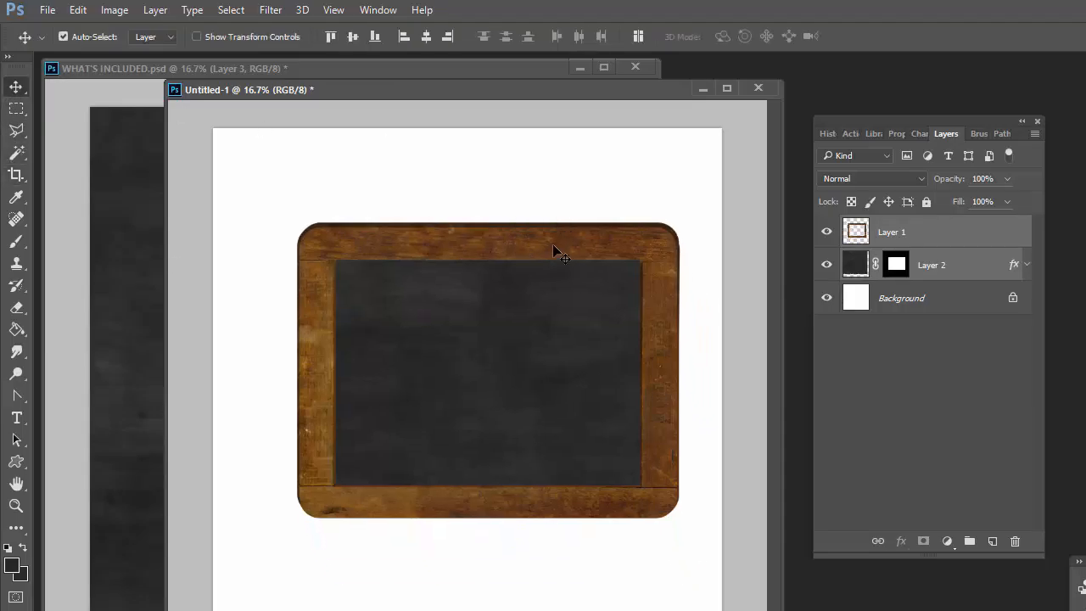
Duplicate the masked chalkboard layer and set the copy's blend mode to Screen.
click(858, 268)
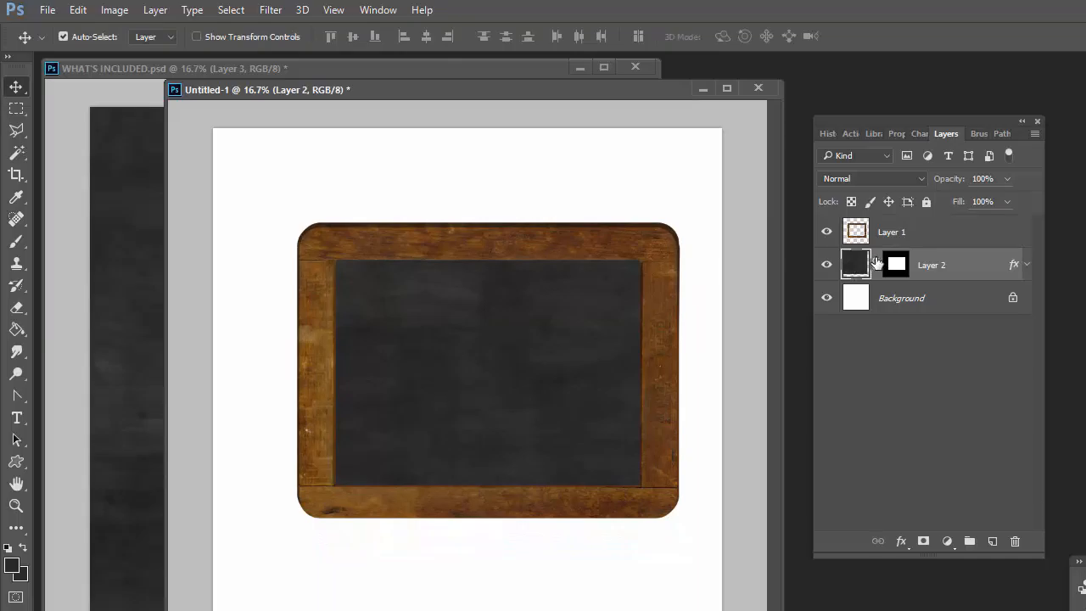
drag(858, 268, 994, 541)
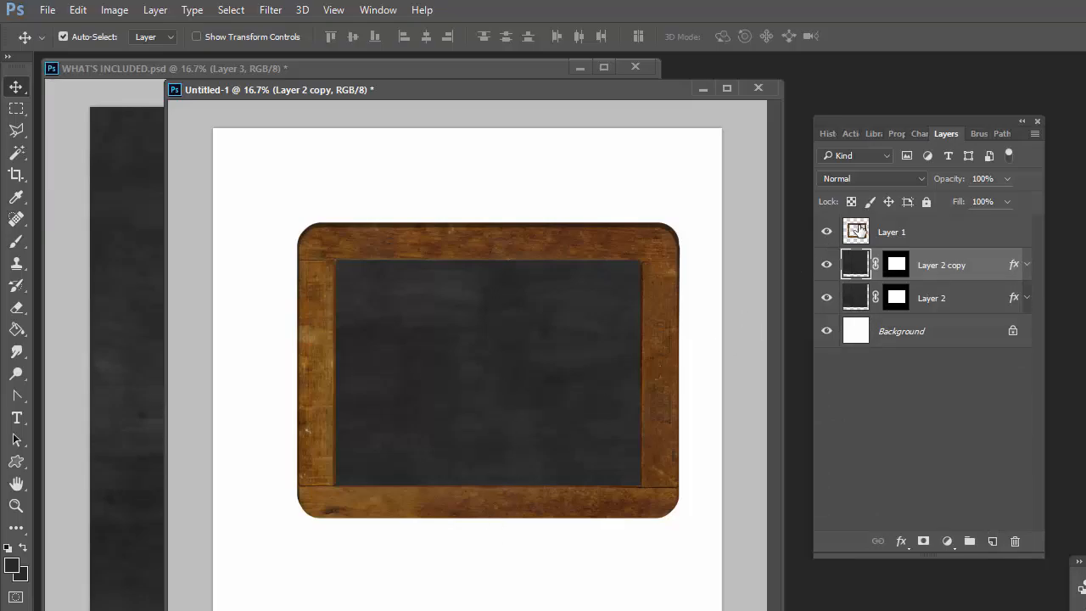
click(920, 179)
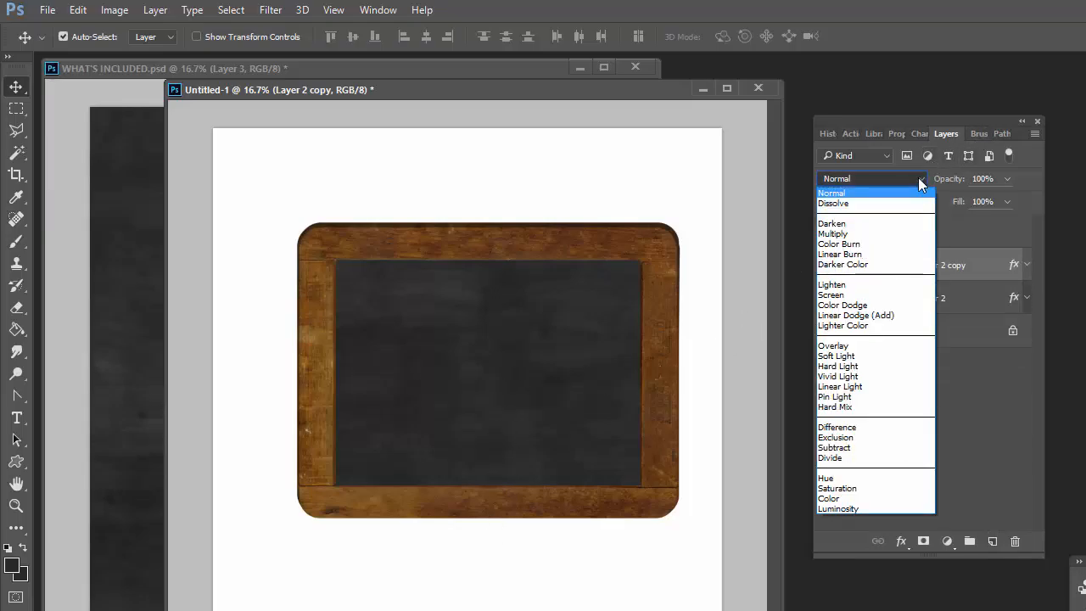
click(883, 295)
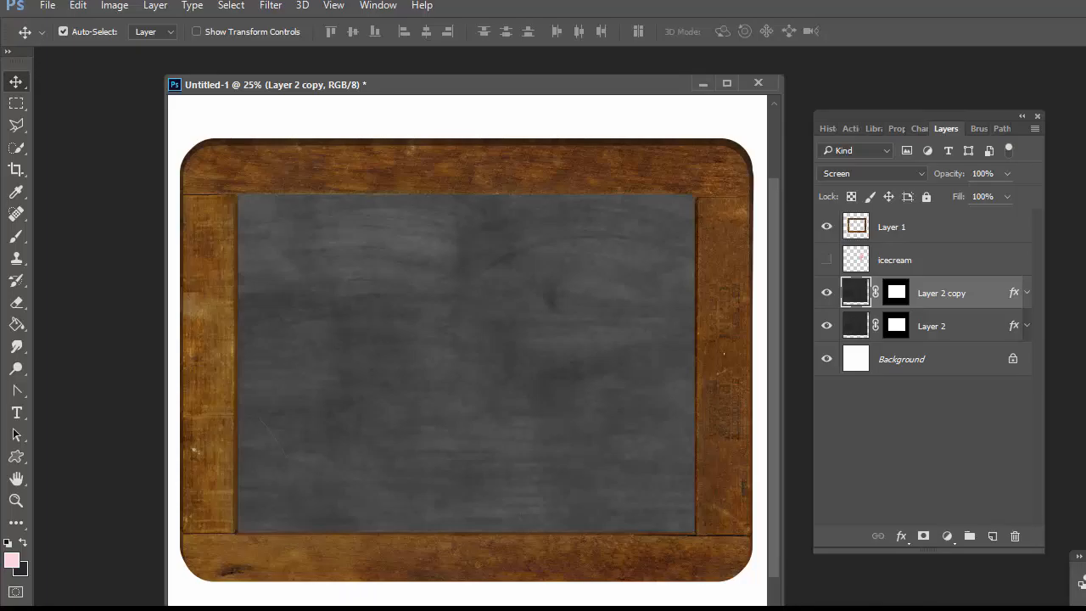
Type the text ICE CREAM near the chalkboard's upper left corner and reposition it slightly.
click(16, 413)
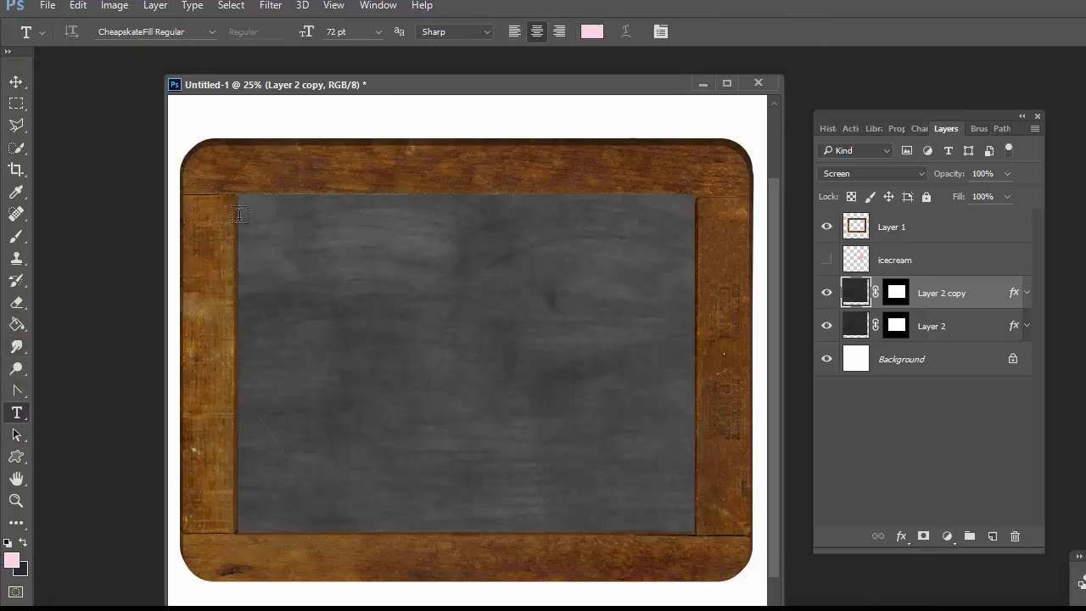
click(300, 260)
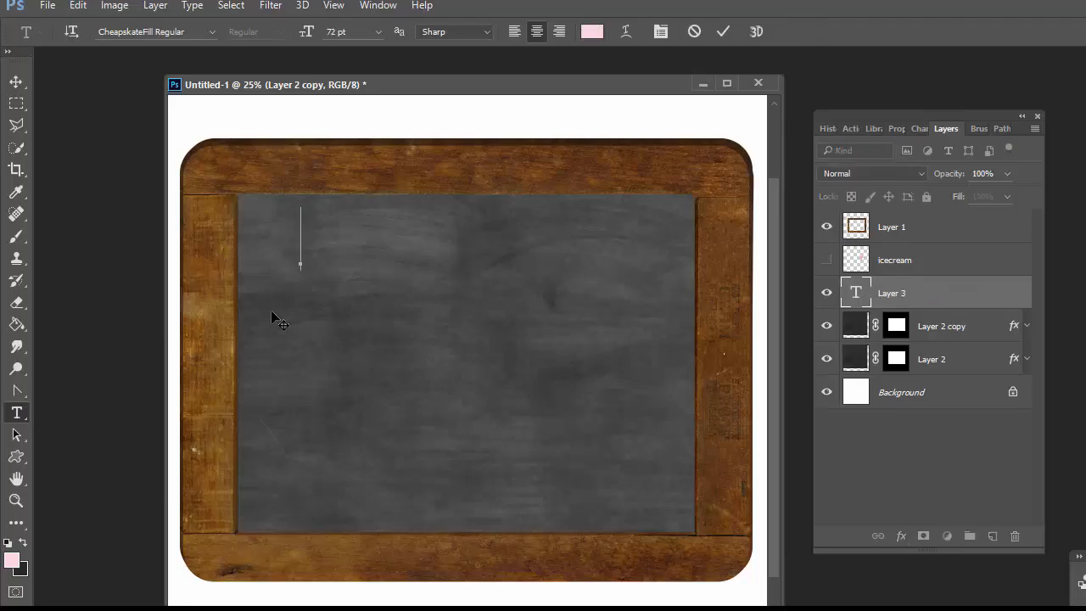
text(ICE)
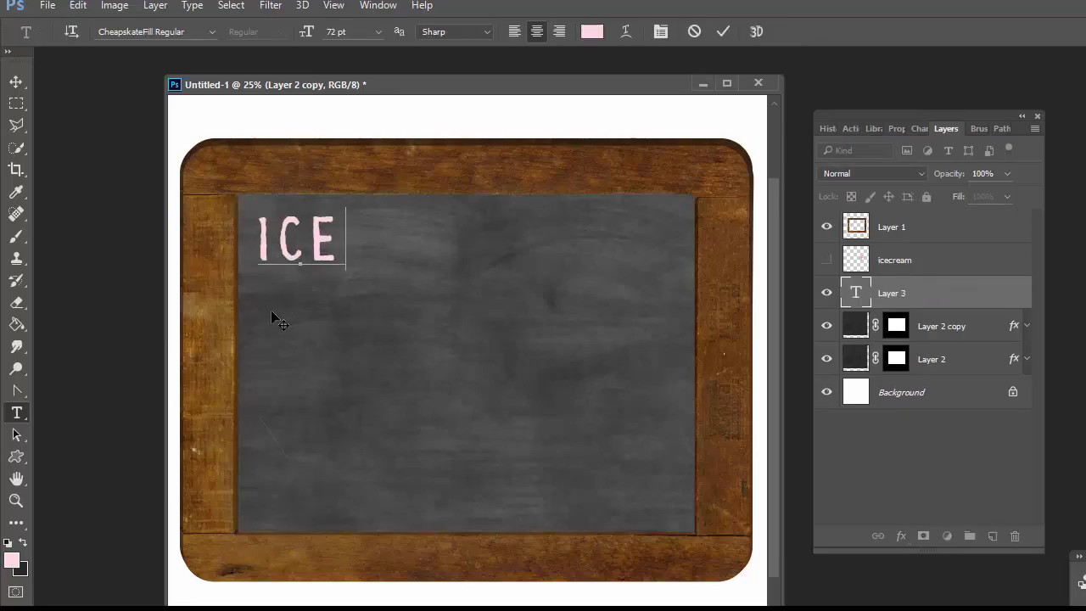
text( CREAM)
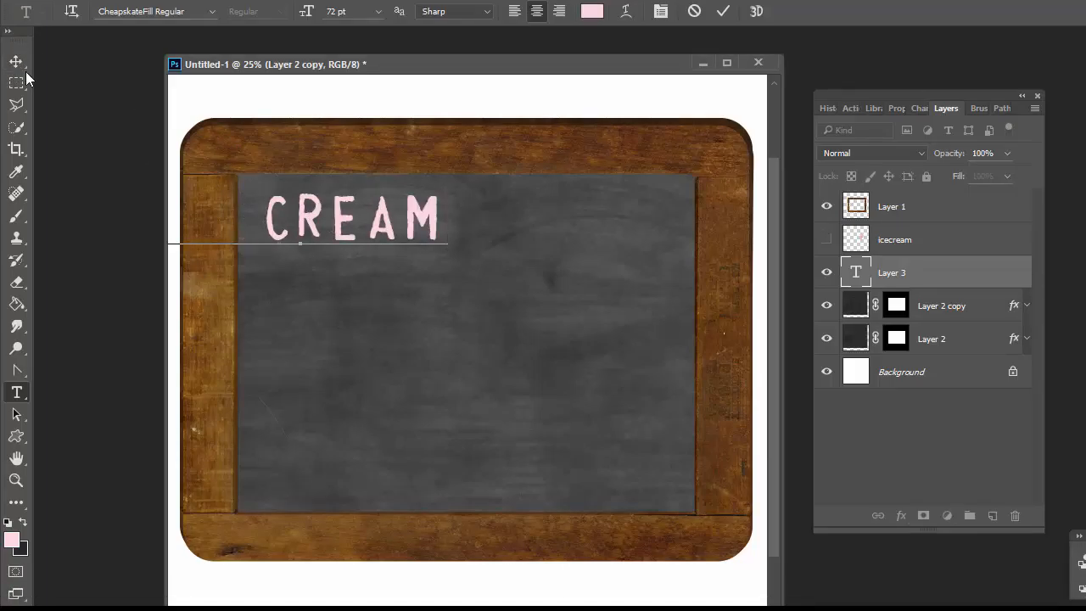
click(15, 61)
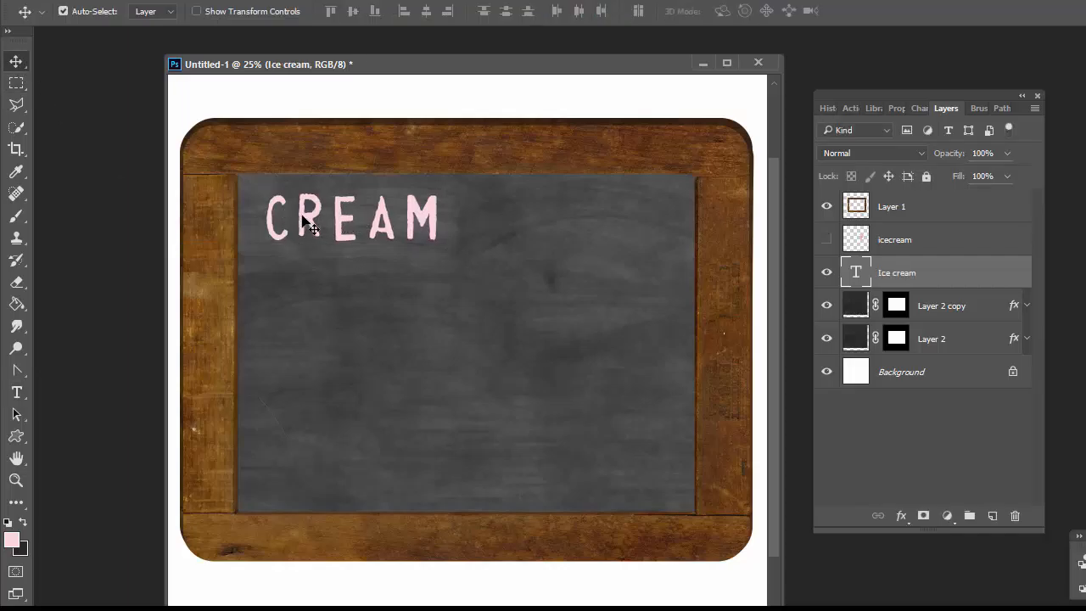
drag(303, 219, 389, 214)
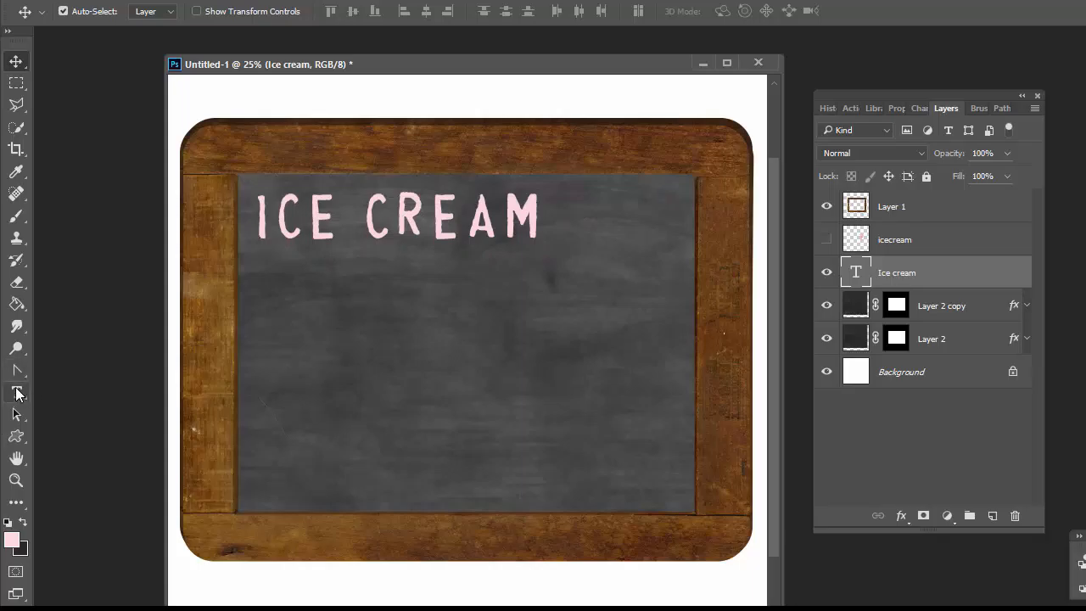
Add a second text line reading PARTY below ICE CREAM on the chalkboard.
click(17, 392)
click(264, 338)
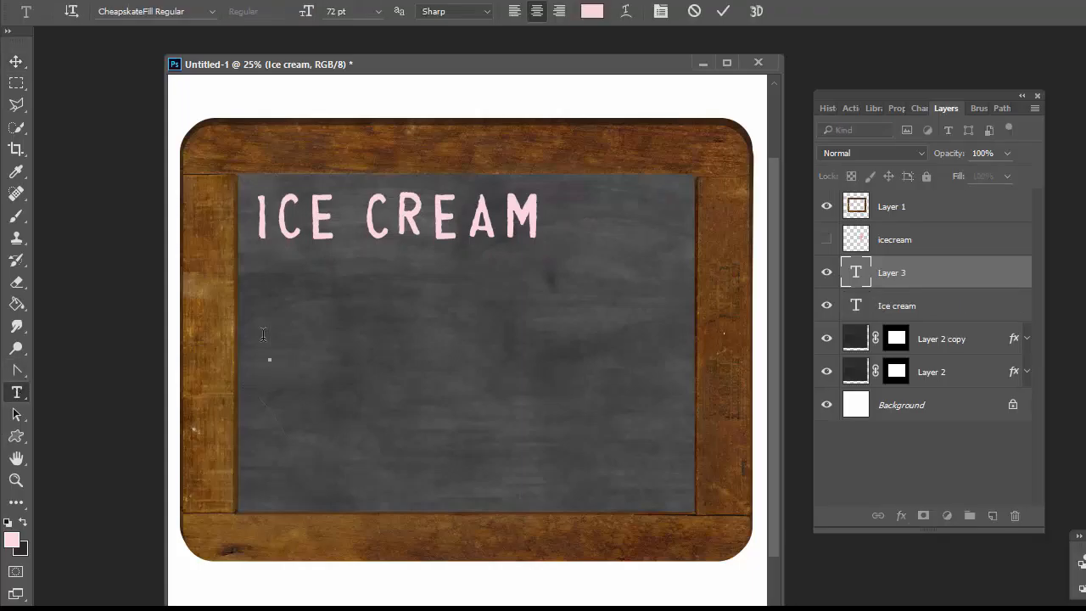
text(PART)
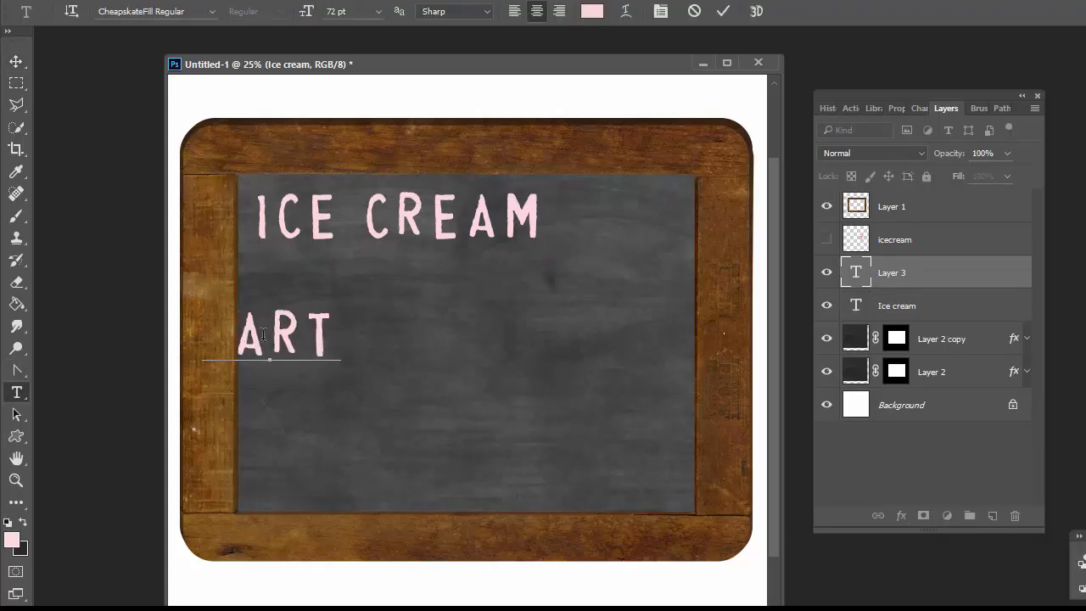
text(Y)
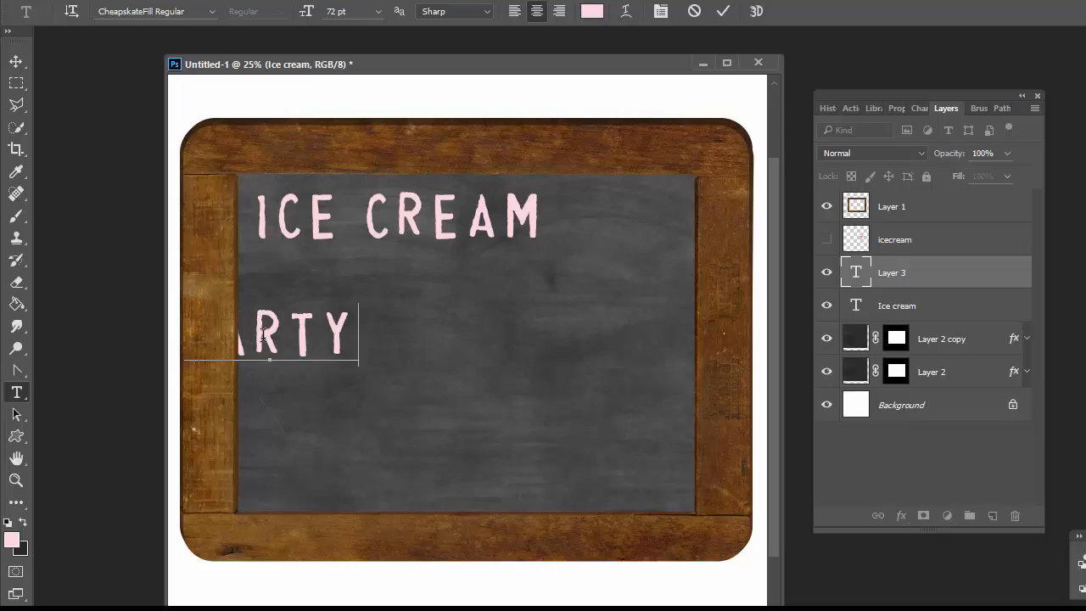
Recolour the PARTY text to a pale green (H 117, S 15, B 99) and commit it.
key(ctrl+a)
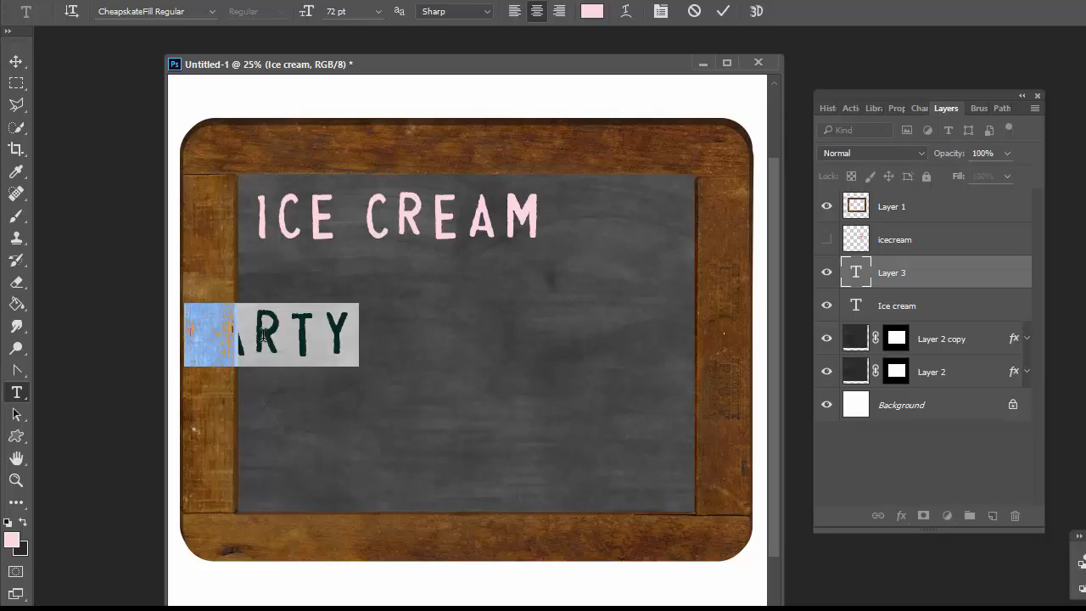
click(11, 539)
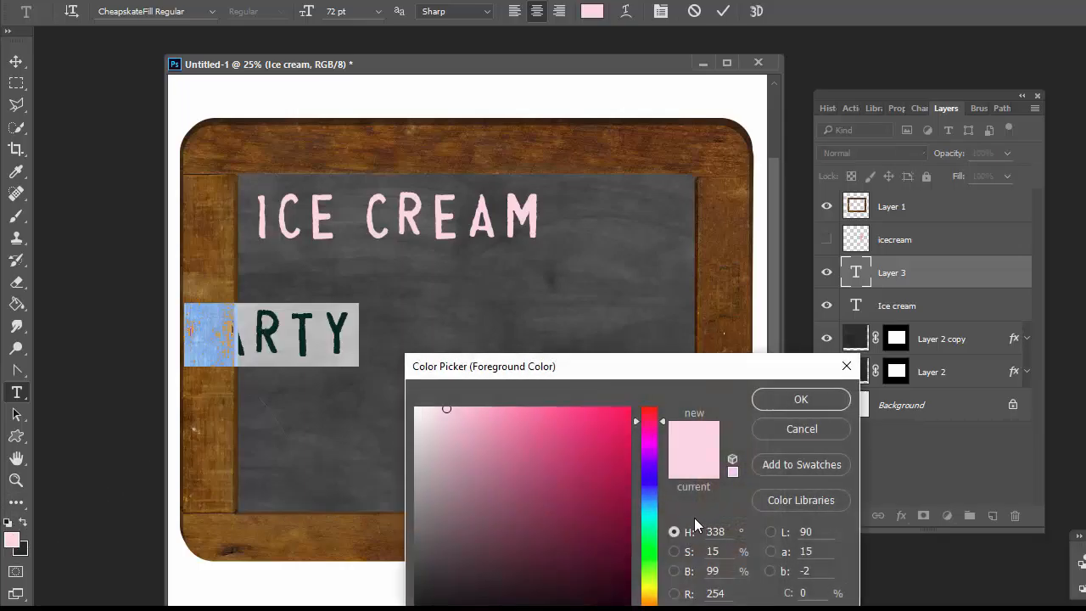
click(651, 484)
click(638, 555)
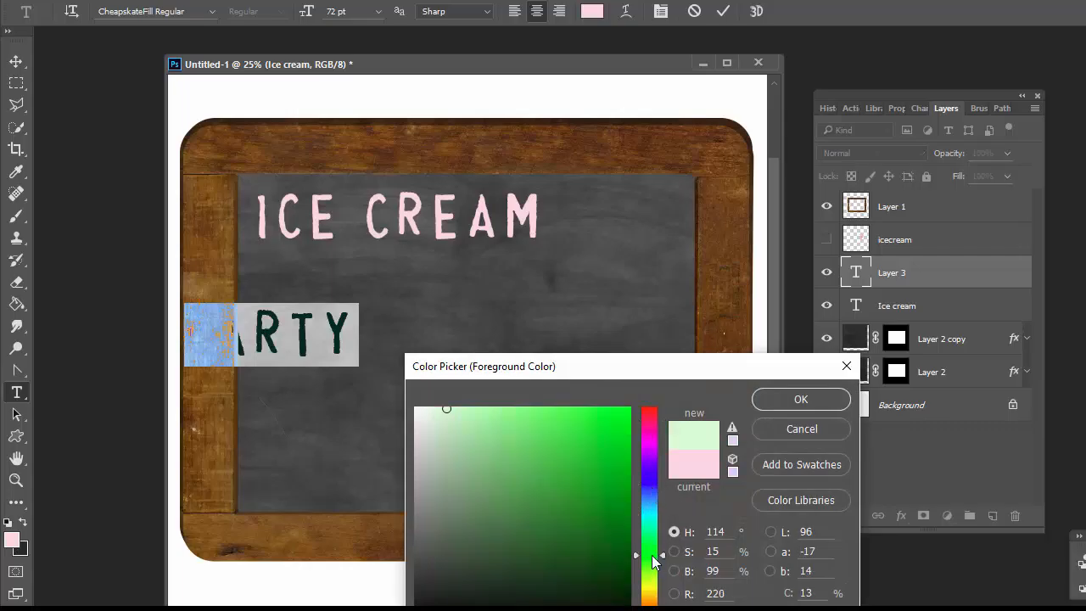
click(797, 399)
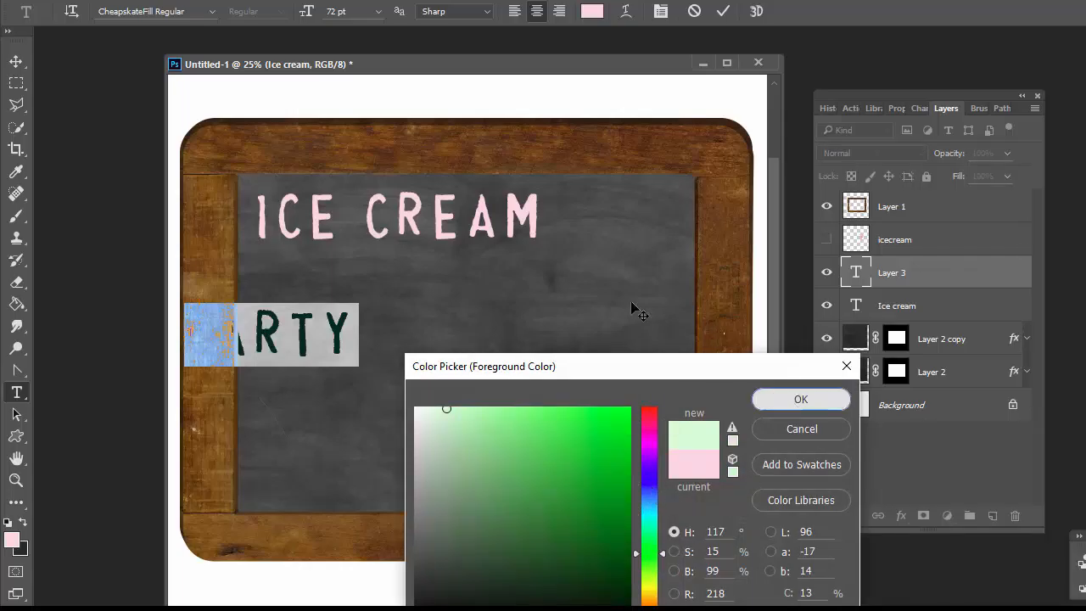
click(15, 61)
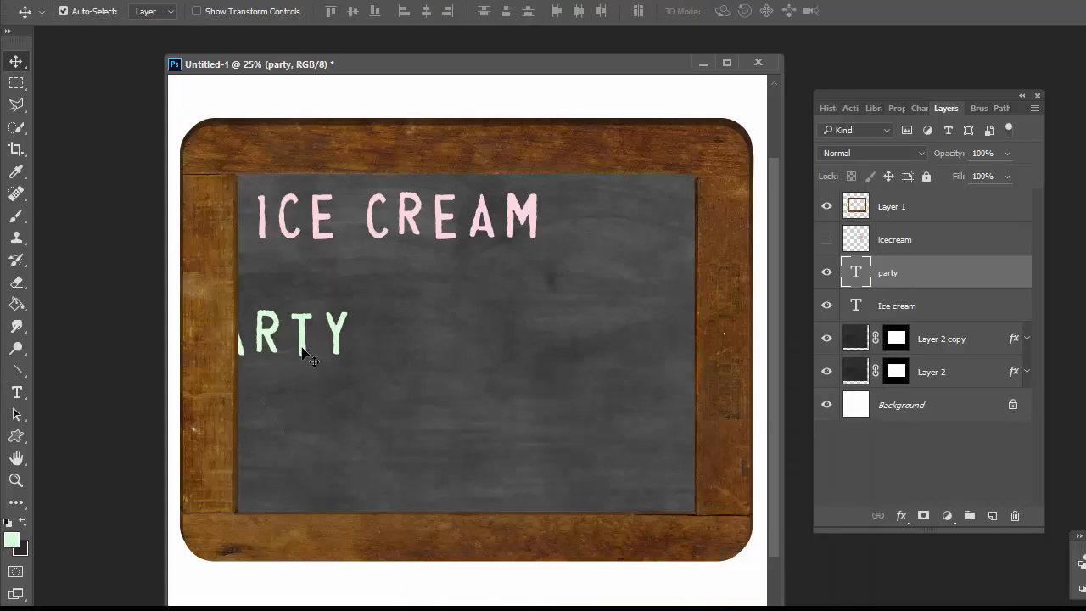
Move the PARTY text to sit centred below ICE CREAM.
drag(303, 350, 422, 306)
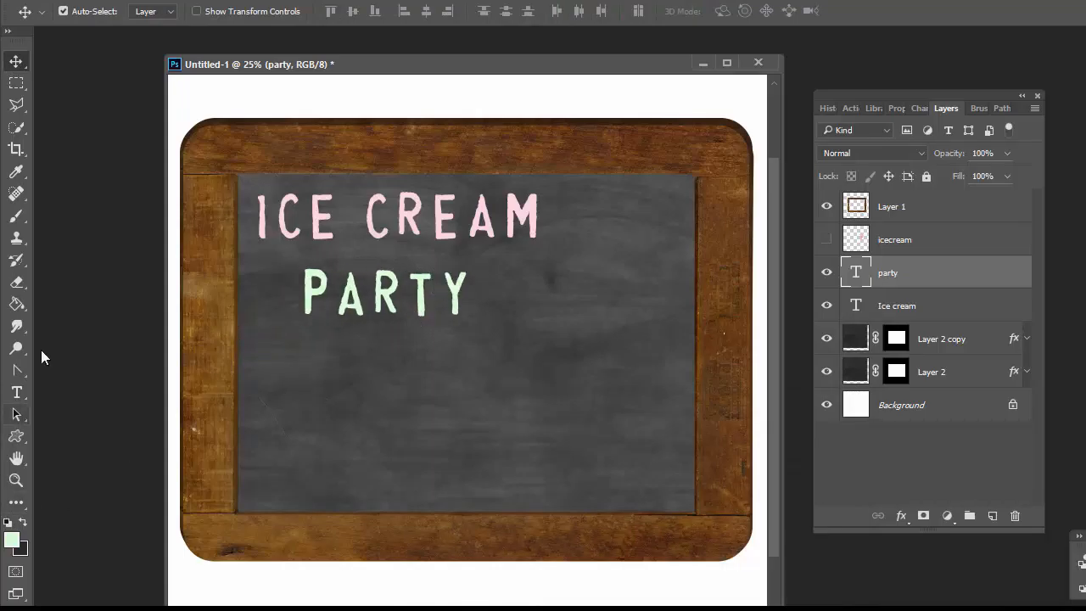
On a new layer, handwrite the word today below PARTY with the 35 px TerryMaruca-Chalk Draw brush.
click(16, 216)
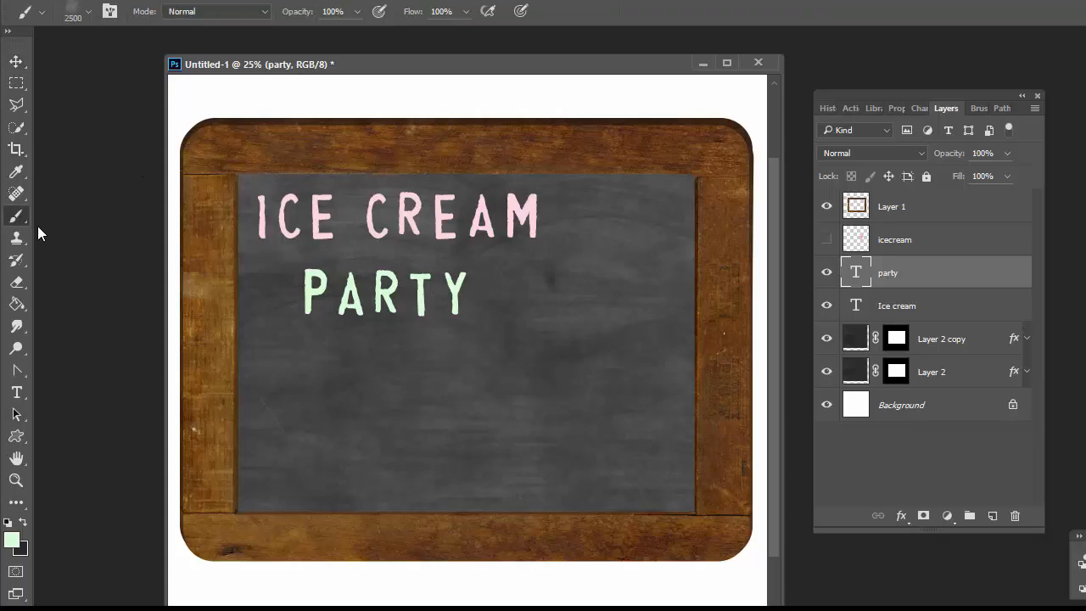
click(89, 11)
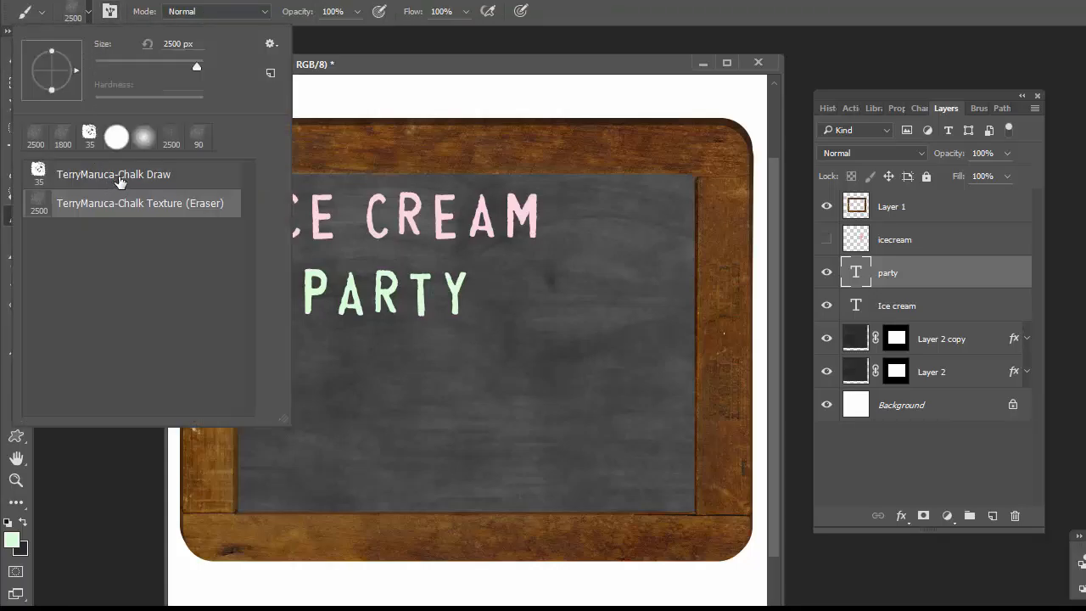
click(119, 176)
click(533, 68)
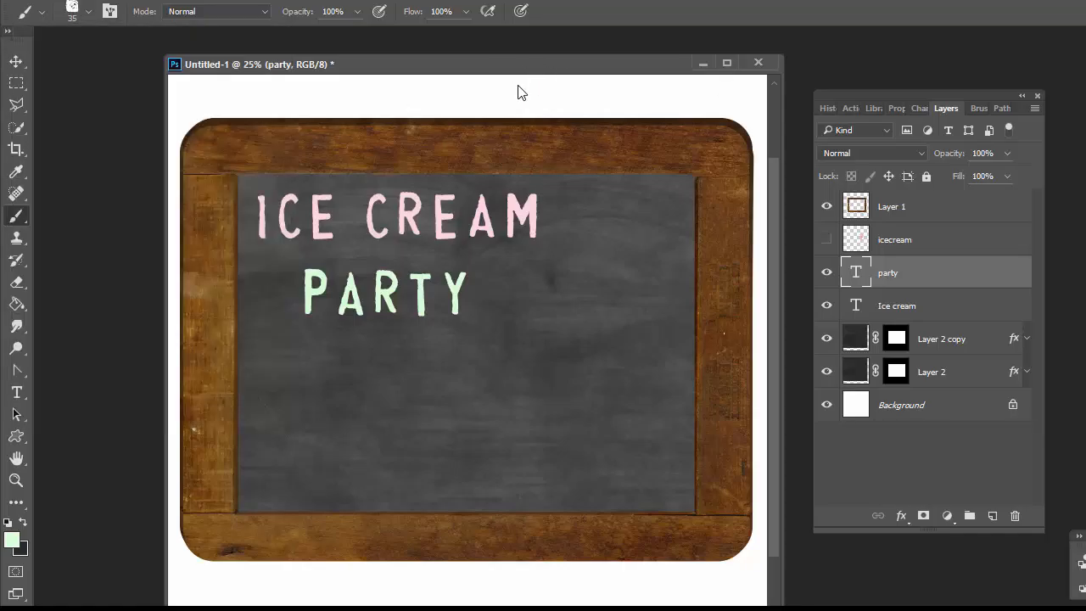
click(993, 516)
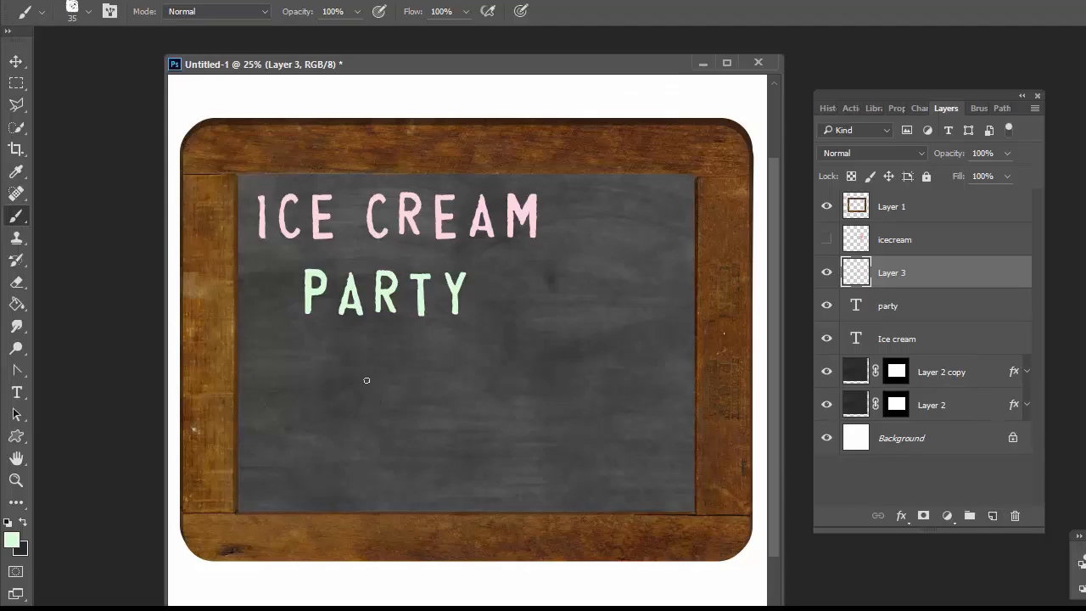
mouse_move(292, 365)
mouse_down()
mouse_move(290, 415)
mouse_move(311, 383)
mouse_move(306, 418)
mouse_move(333, 384)
mouse_move(361, 407)
mouse_move(366, 369)
mouse_move(376, 415)
mouse_move(389, 390)
mouse_move(399, 406)
mouse_move(420, 389)
mouse_move(438, 407)
mouse_move(445, 383)
mouse_move(427, 464)
mouse_up()
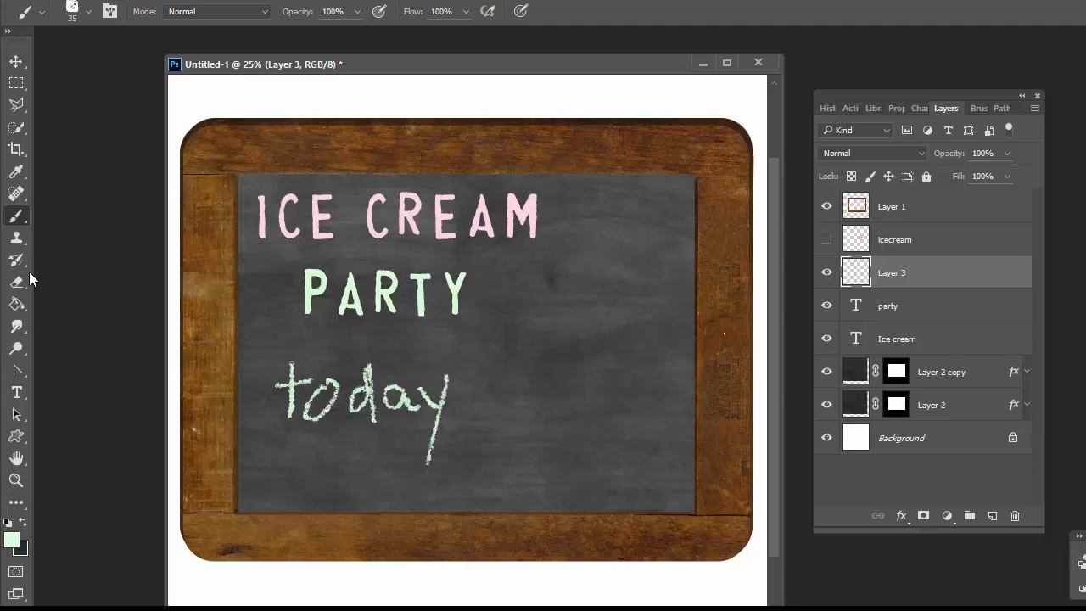
Recolour the today strokes blue (H 222, S 78, B 85) by filling the layer while preserving transparency.
click(12, 540)
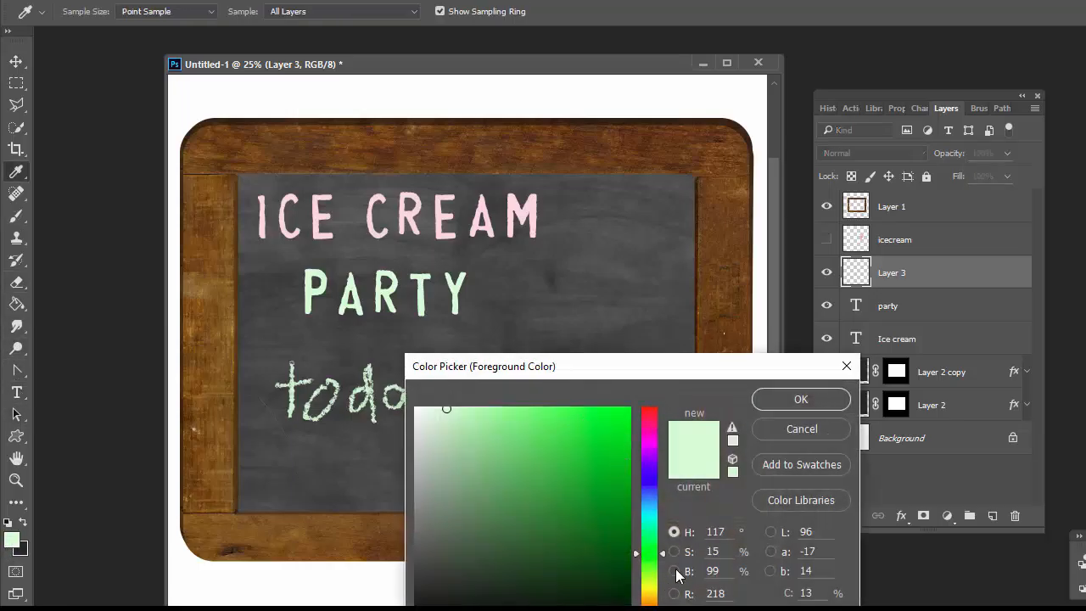
click(649, 479)
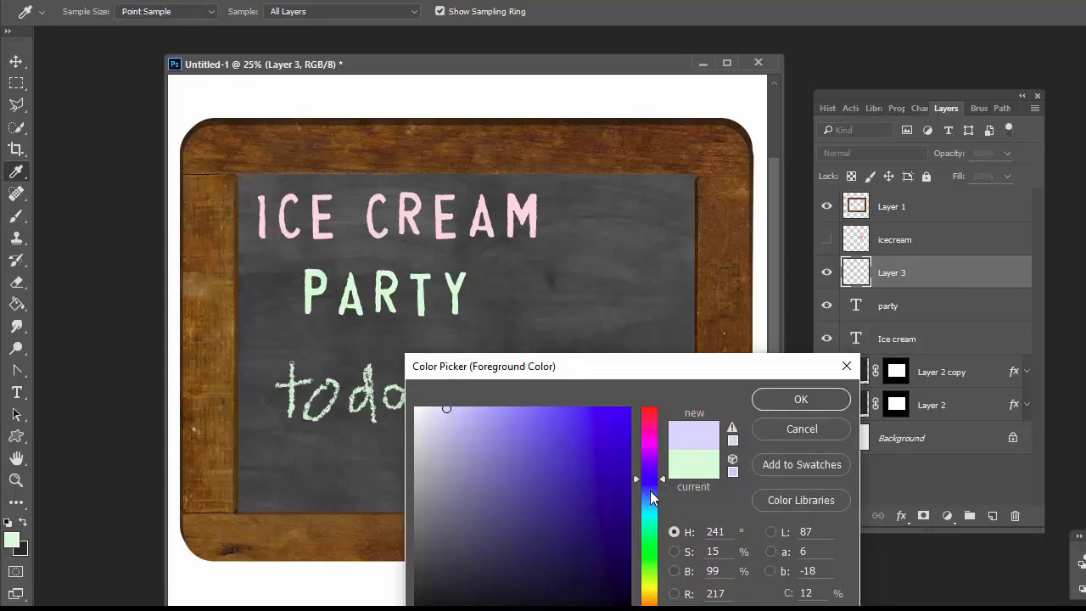
click(649, 491)
click(585, 438)
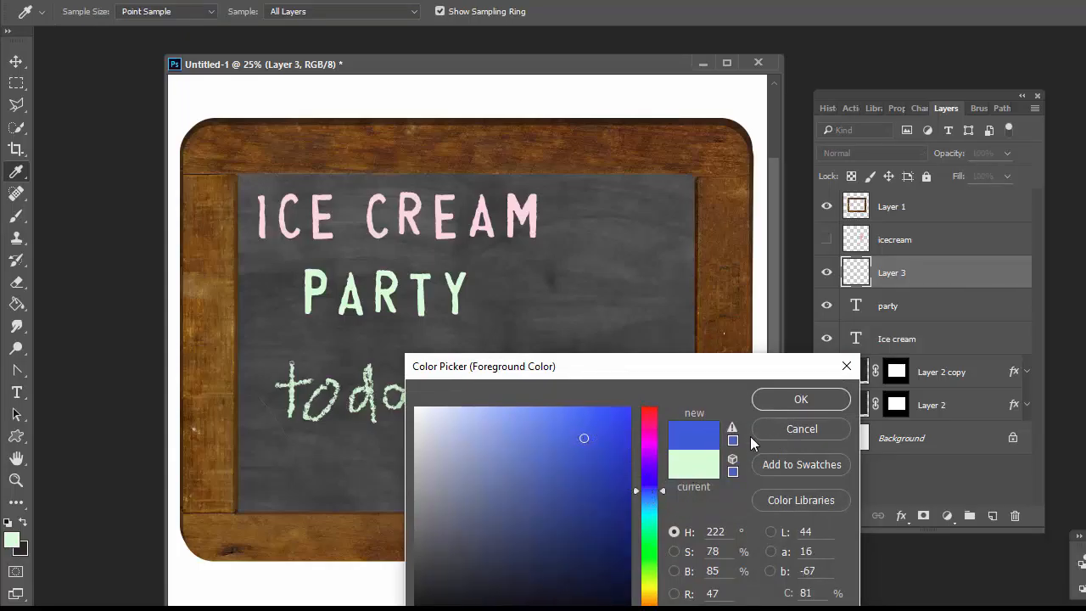
click(536, 421)
click(798, 399)
key(b)
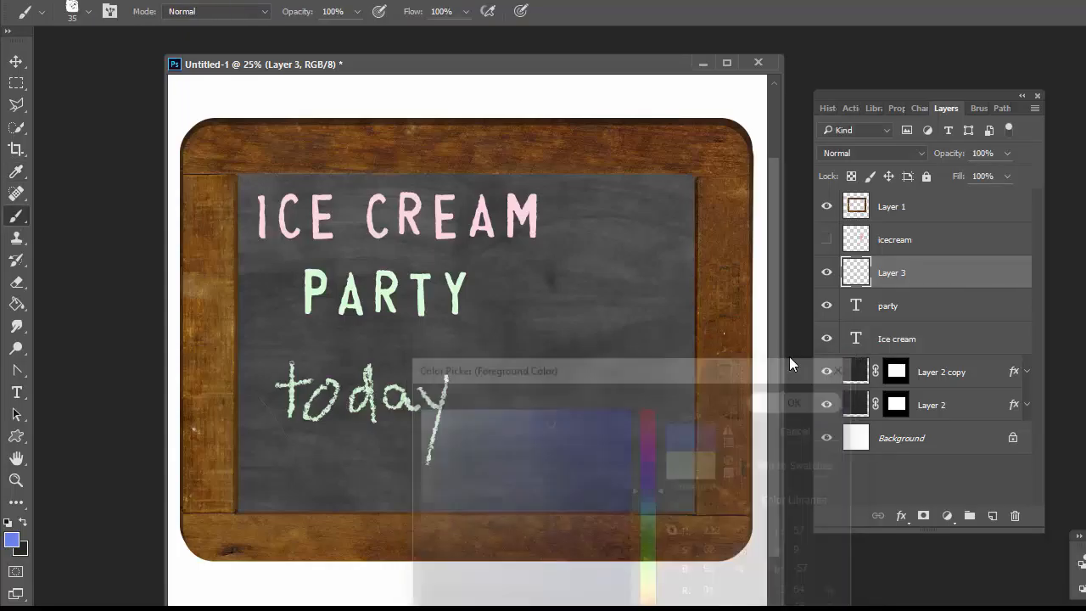
key(alt+shift+BackSpace)
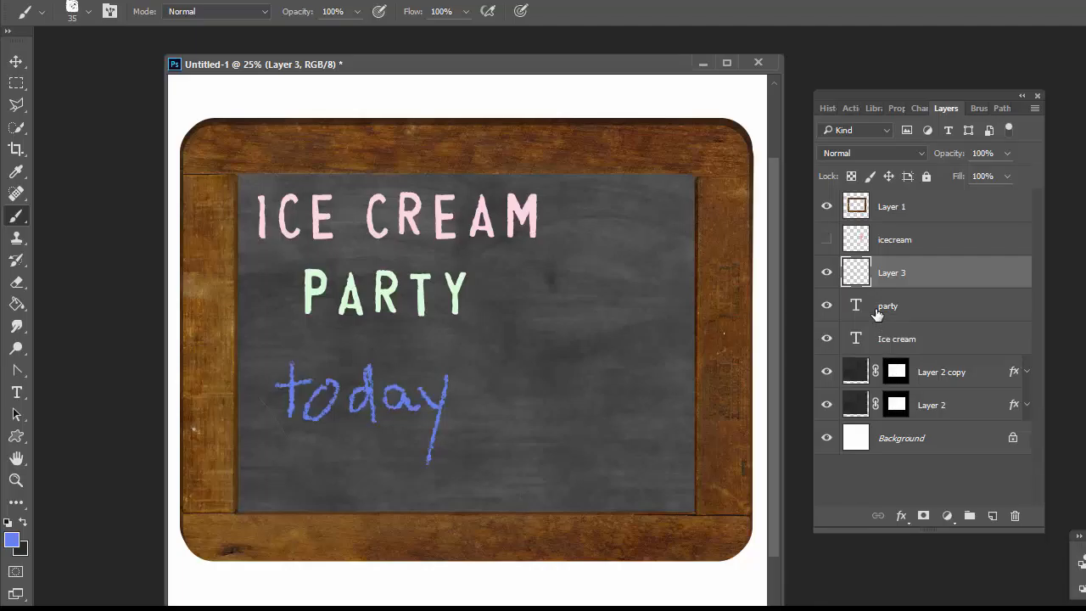
Show the ice cream cone layer on the chalkboard.
click(827, 240)
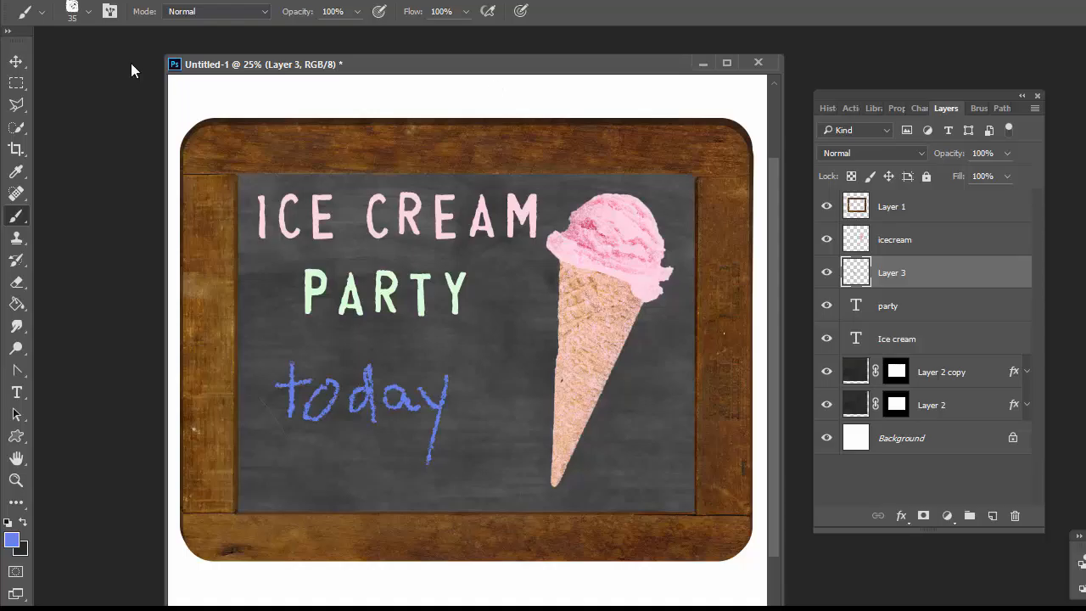
click(17, 545)
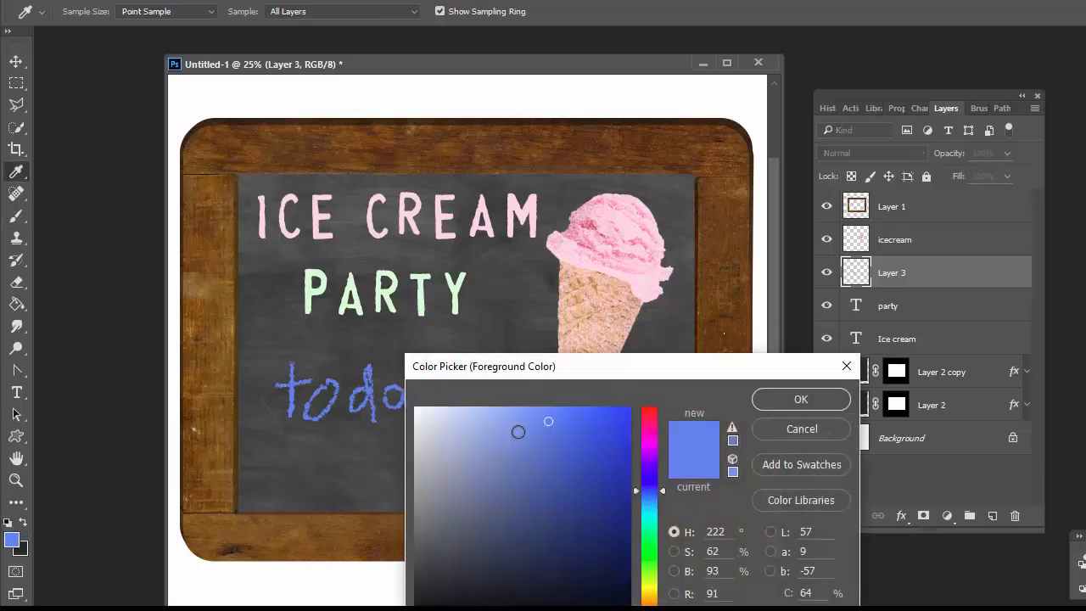
click(801, 399)
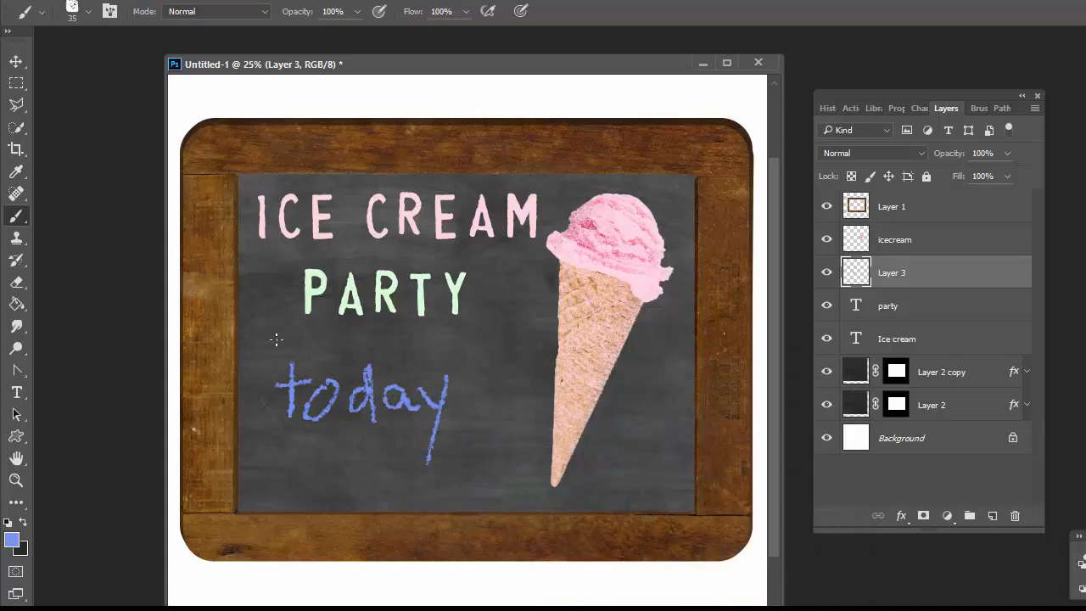
Shift the lettering and the today strokes slightly lower on the chalkboard.
click(16, 62)
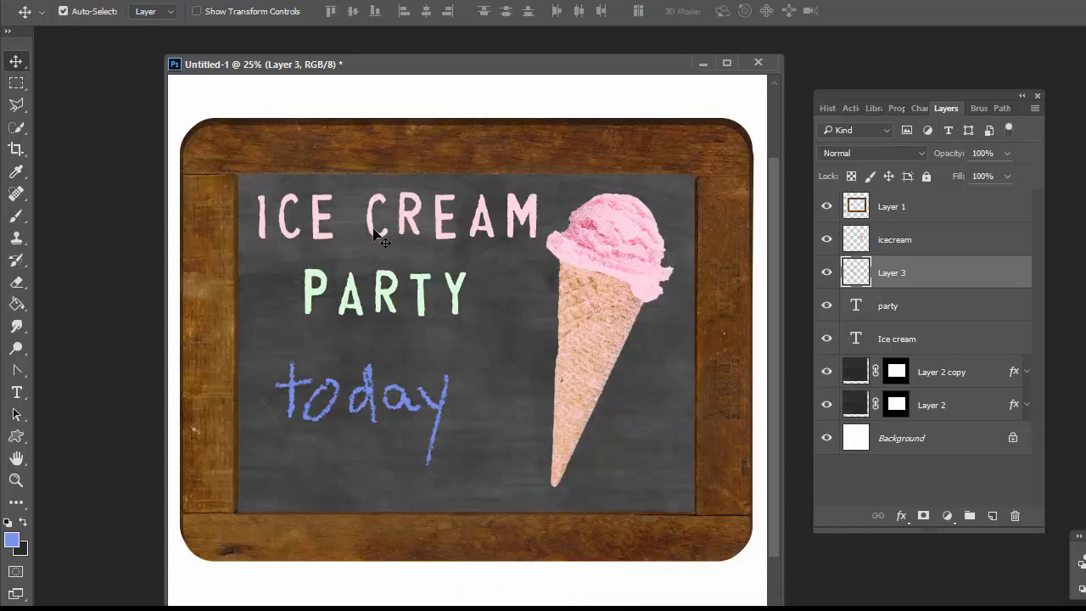
drag(381, 235, 383, 323)
drag(416, 409, 424, 406)
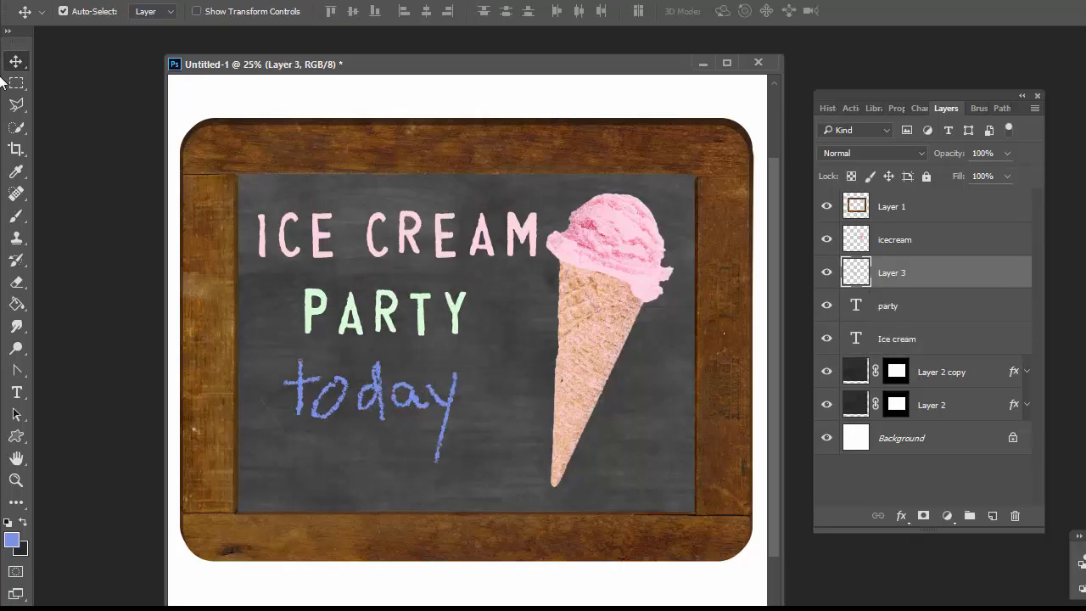
Rasterize the ICE CREAM text and erase it with the 2500 px TerryMaruca-Chalk Texture (Eraser) brush for a chalky look.
click(289, 257)
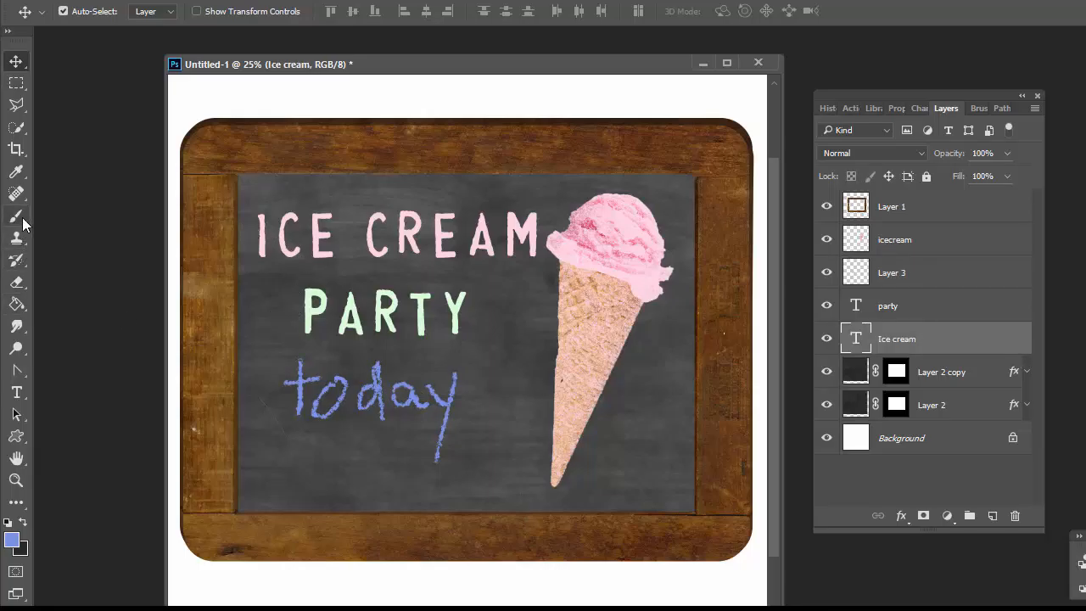
click(25, 284)
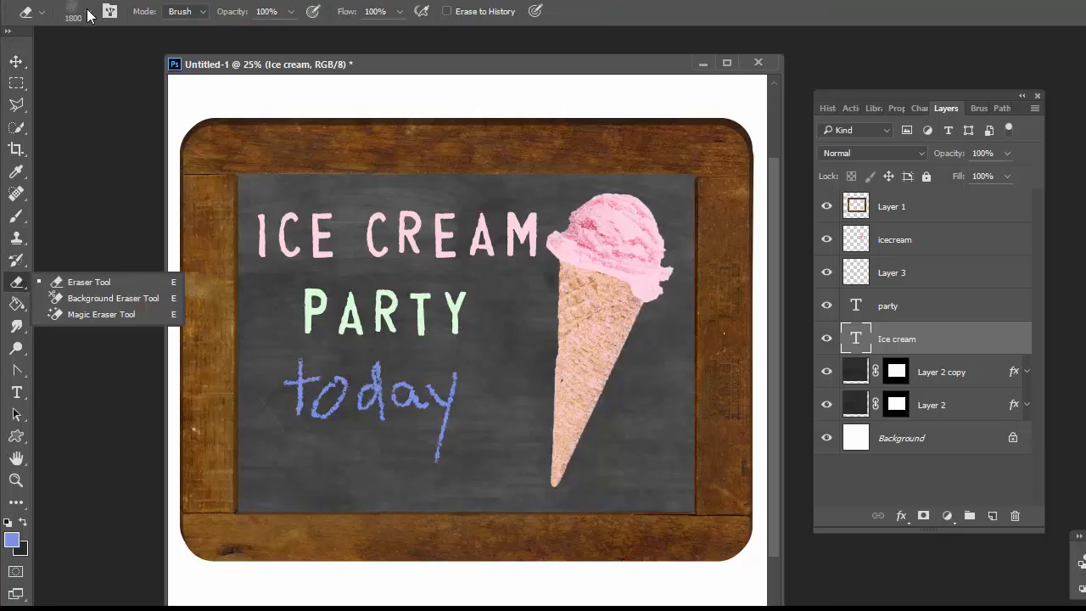
click(89, 14)
click(94, 211)
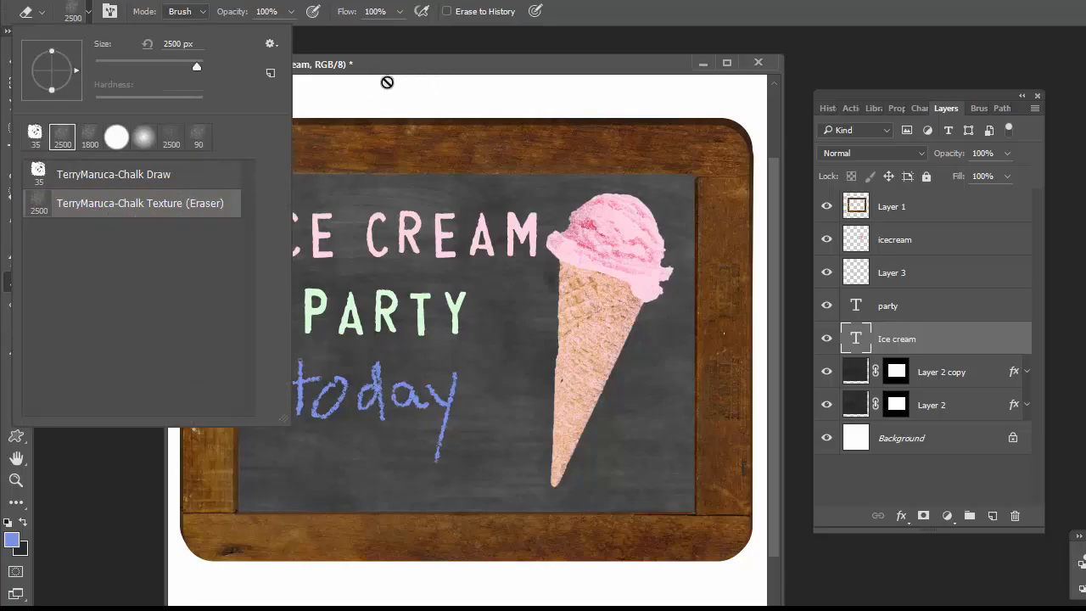
click(399, 82)
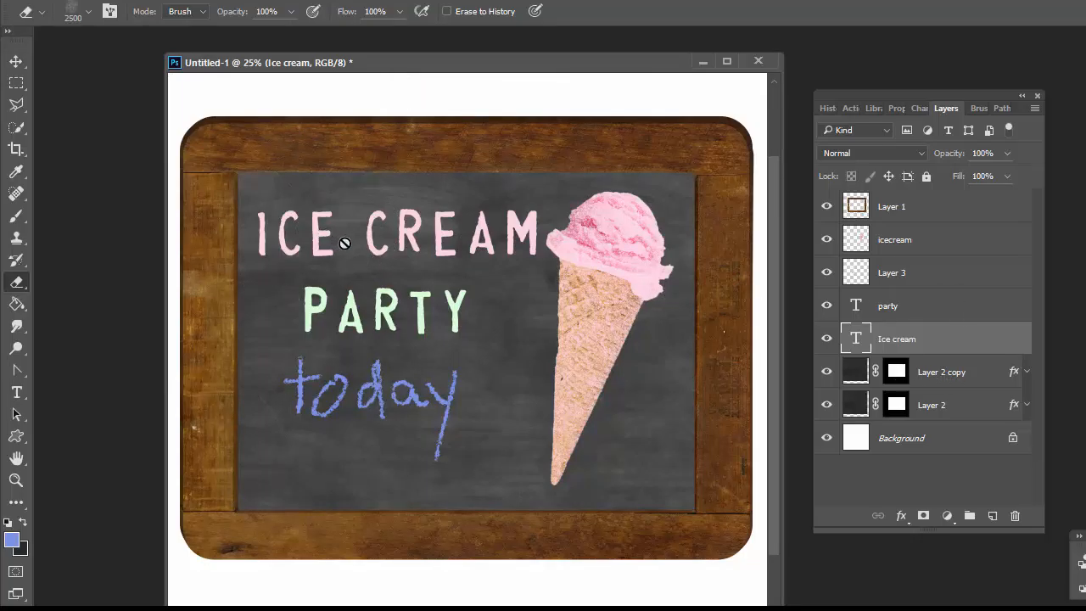
click(380, 243)
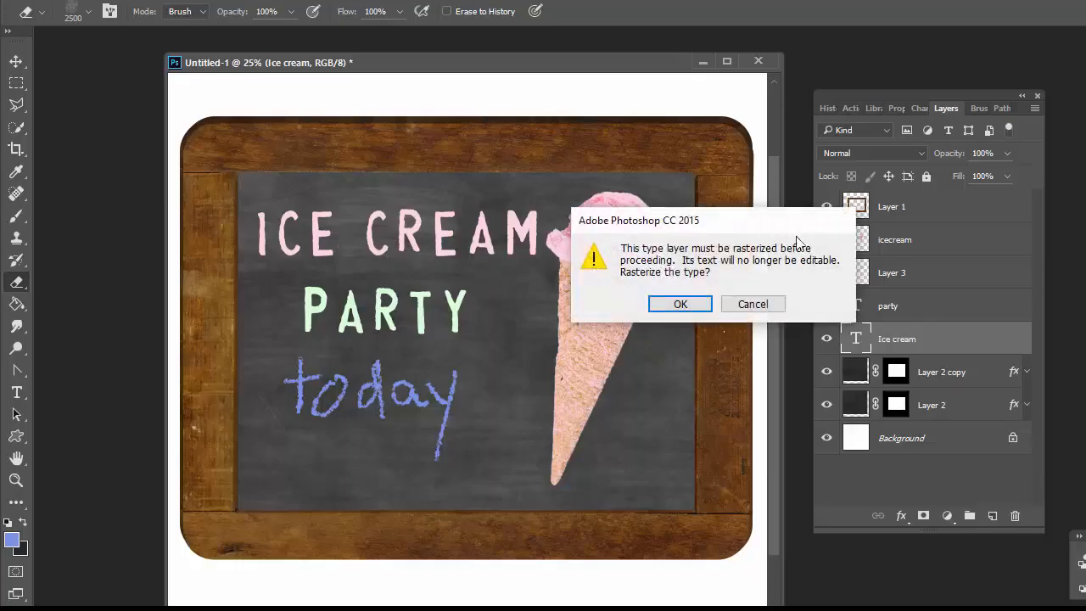
click(681, 304)
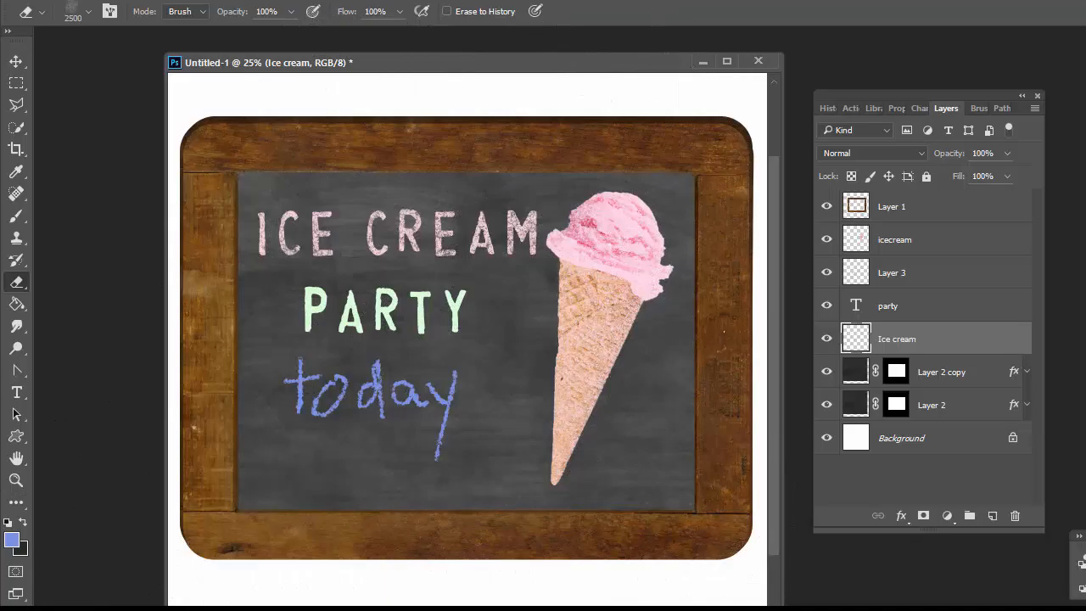
Rasterize the PARTY text layer.
key(ctrl+plus)
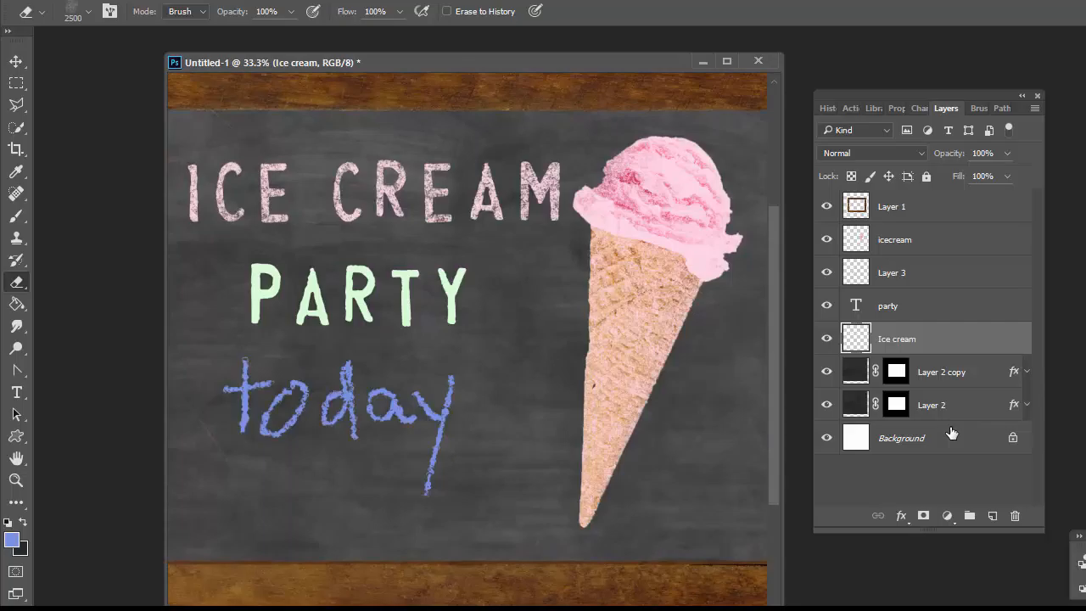
click(899, 309)
right_click(904, 312)
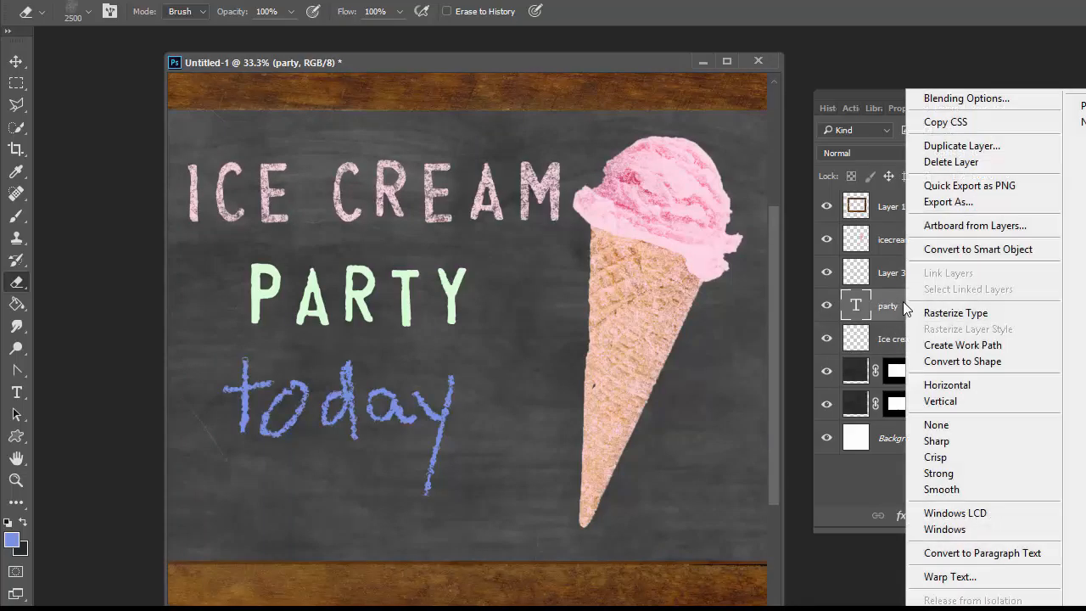
click(944, 313)
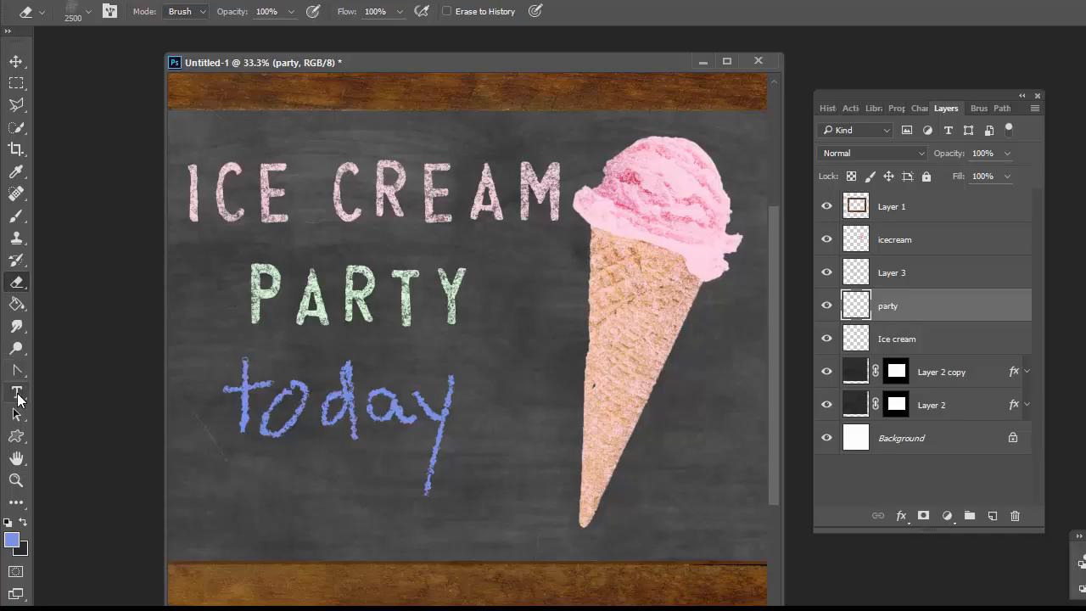
Stamp the 2500 px TerryMaruca-Chalk Texture (Eraser) brush once over the PARTY layer with the Brush tool.
click(11, 540)
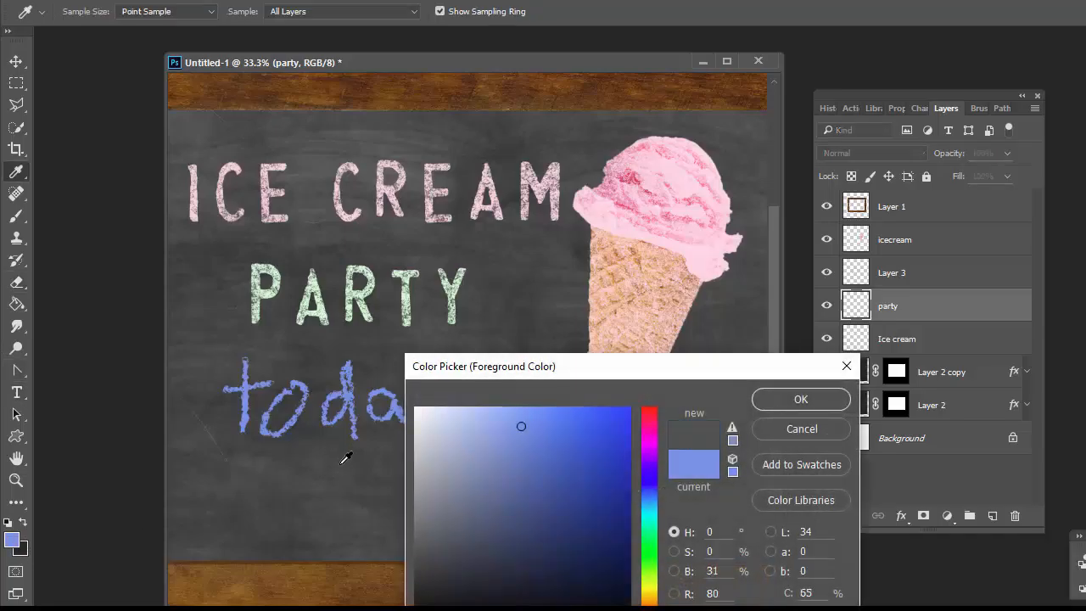
click(791, 400)
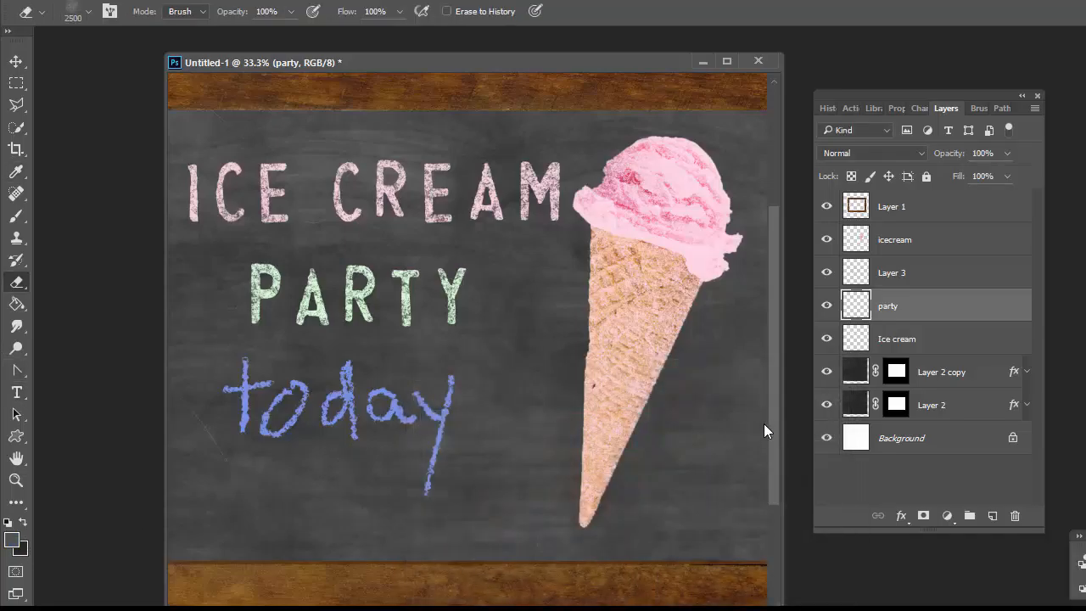
click(26, 223)
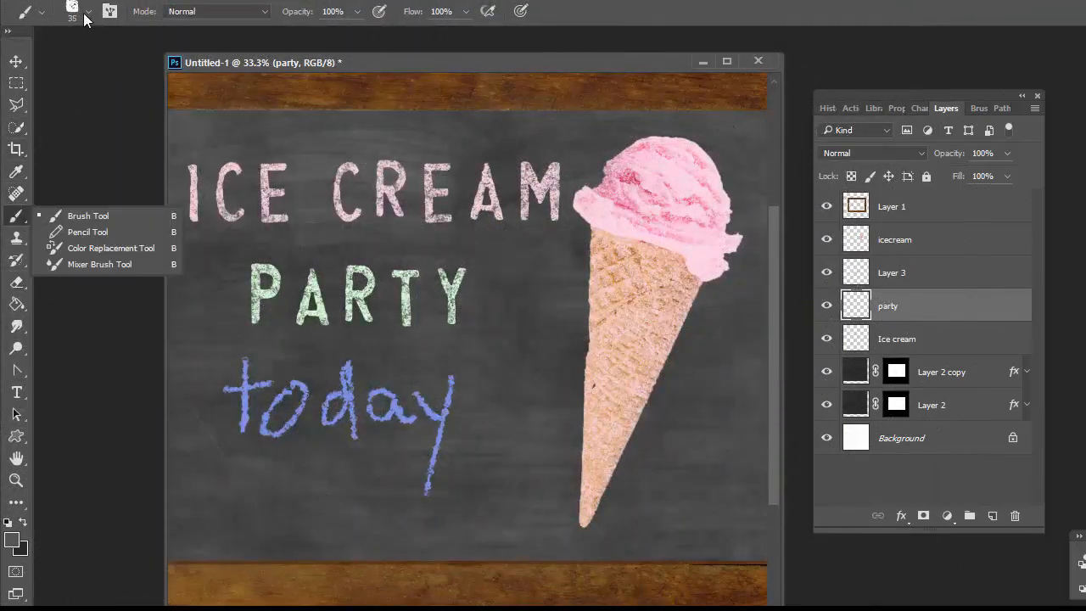
click(16, 223)
click(90, 12)
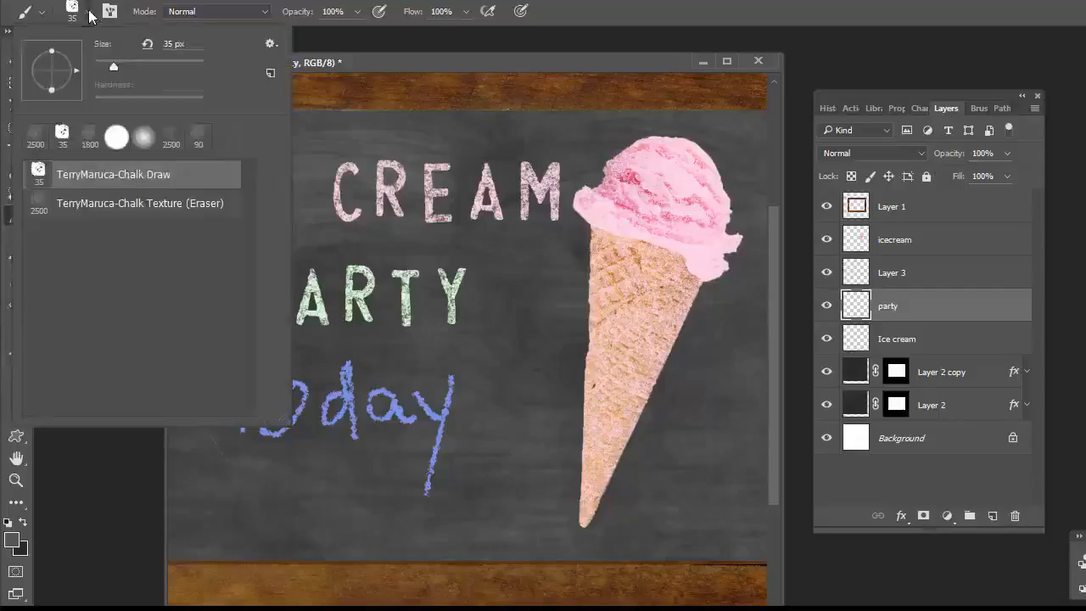
click(131, 204)
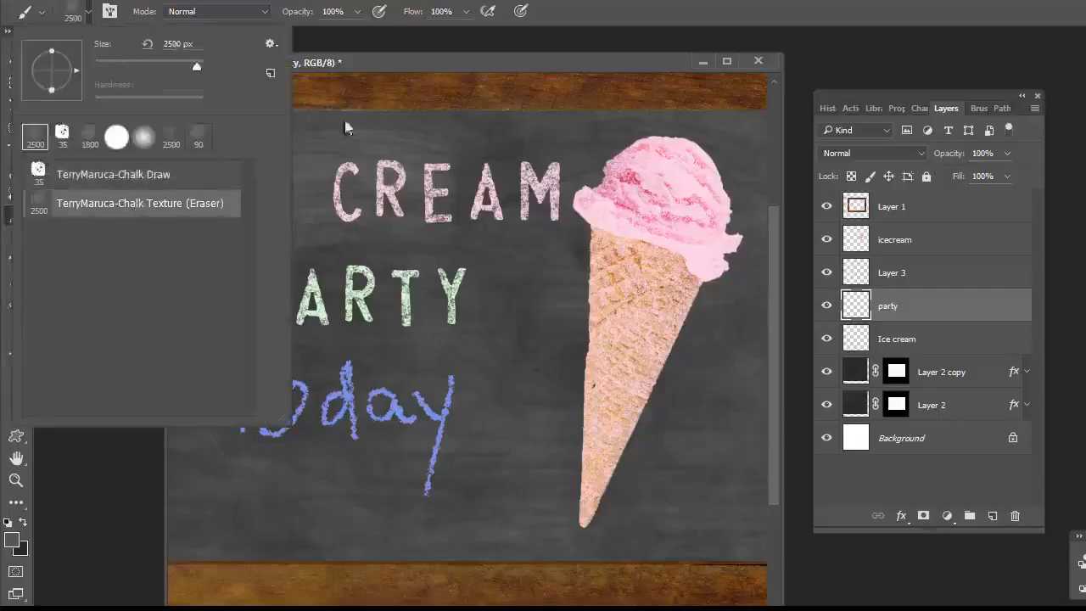
click(526, 43)
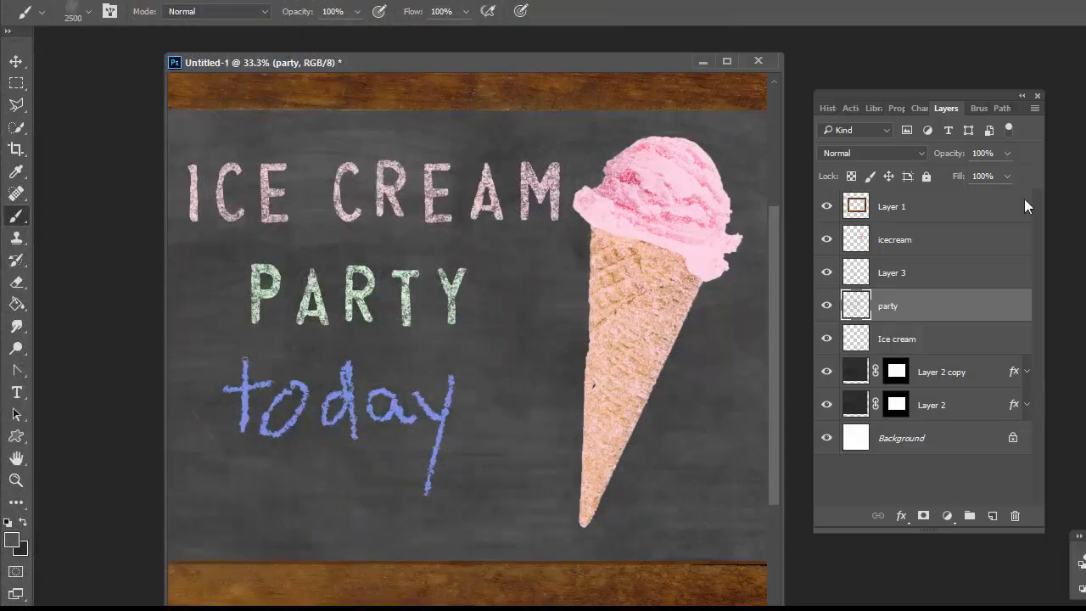
Sample the pale pink of the ICE CREAM letters (H 338, S 14, B 90) as the foreground colour.
key(ctrl+minus)
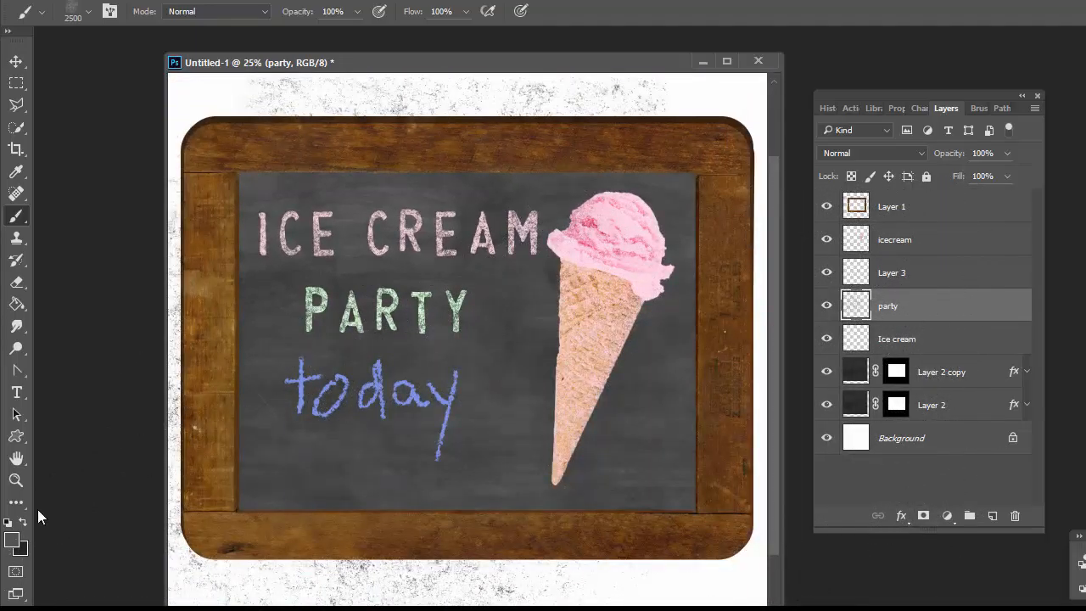
click(12, 541)
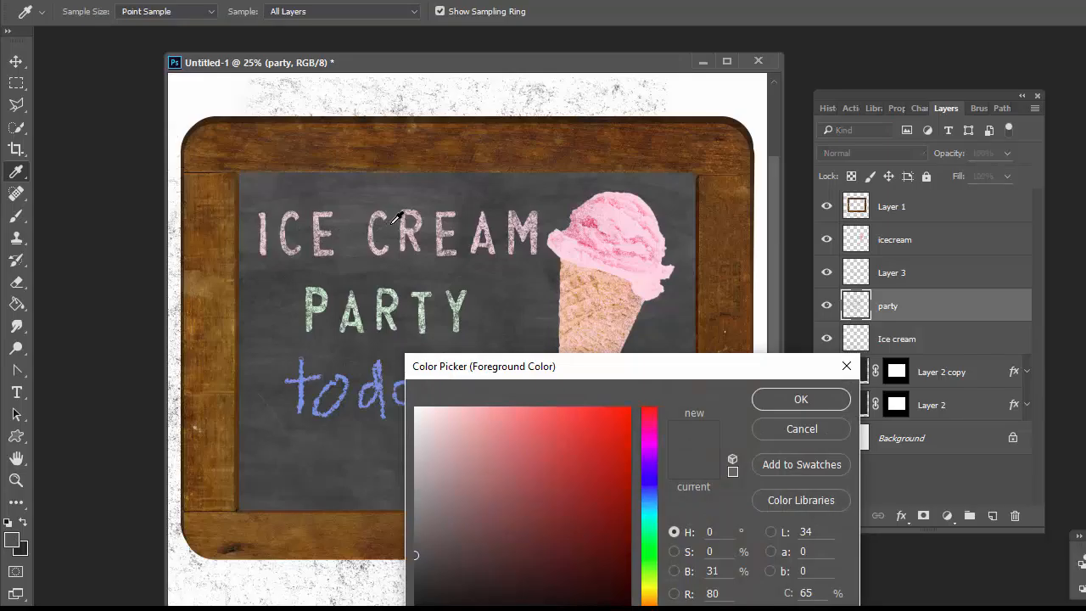
click(480, 241)
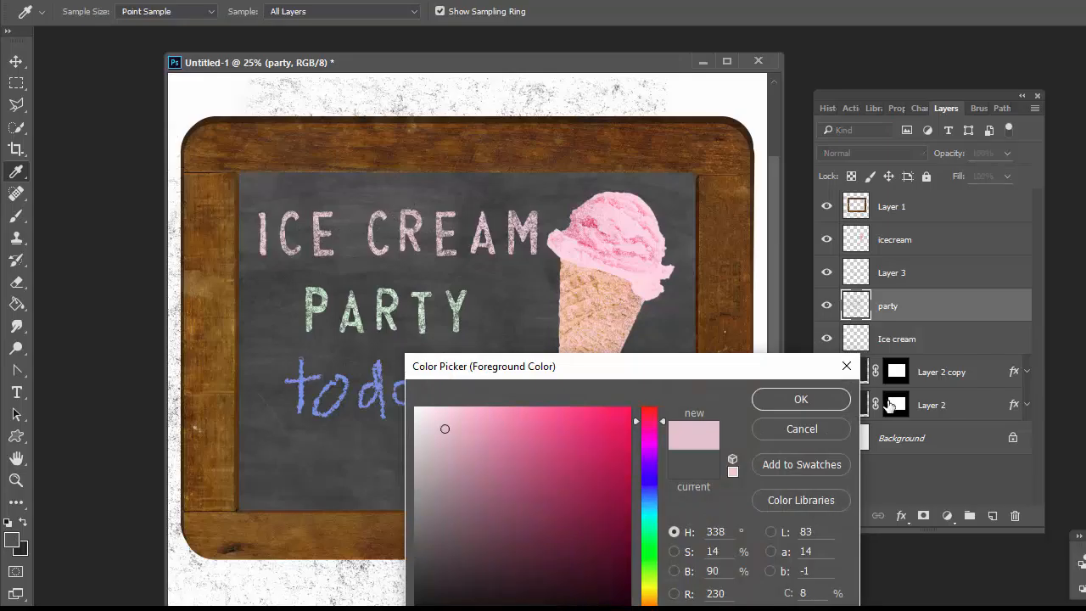
click(760, 400)
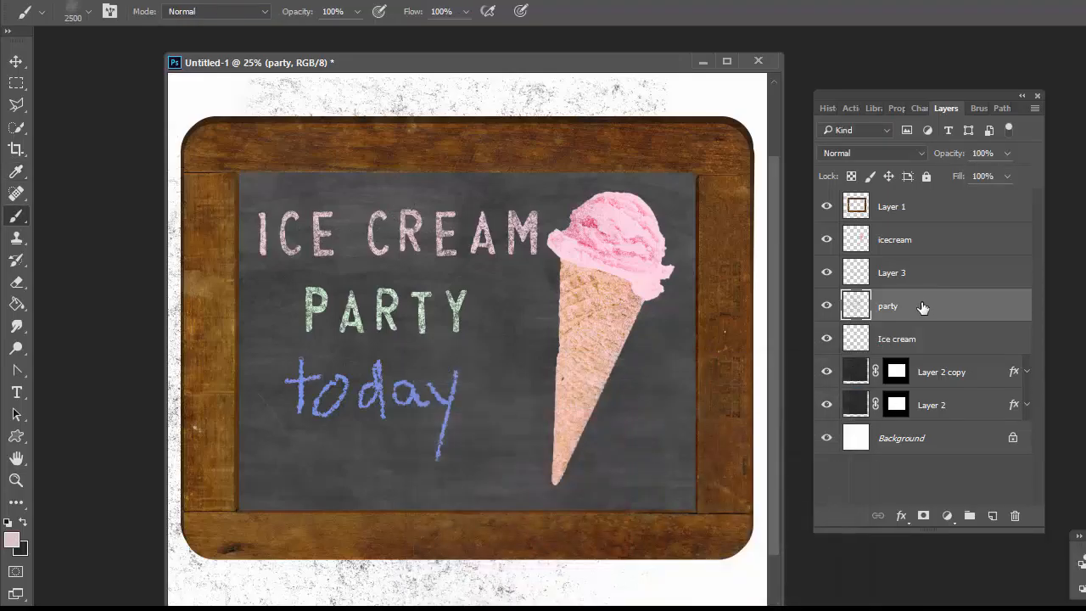
Add a new layer above Layer 2 copy and brush a pale pink chalk texture over the board's right side.
click(904, 364)
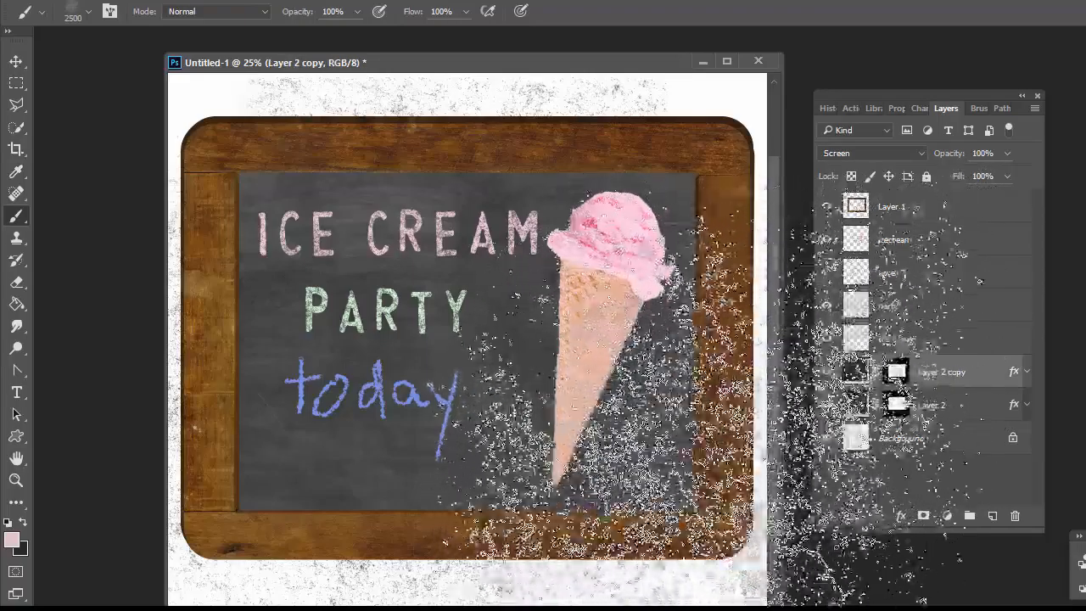
click(993, 516)
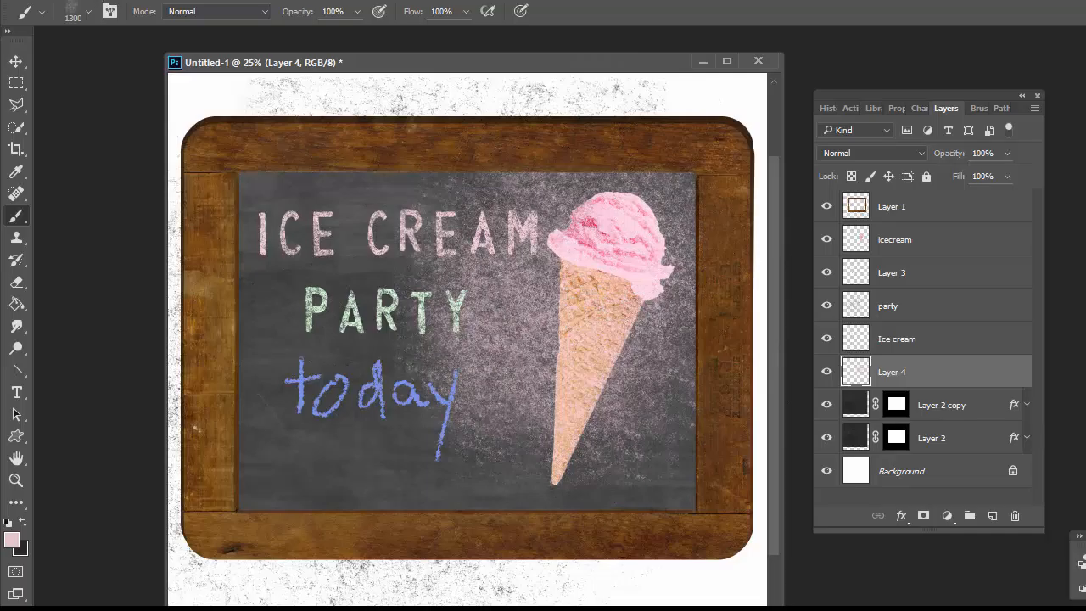
Apply a Gaussian Blur with a radius of 723.7 pixels to the pink chalk texture layer.
click(269, 1)
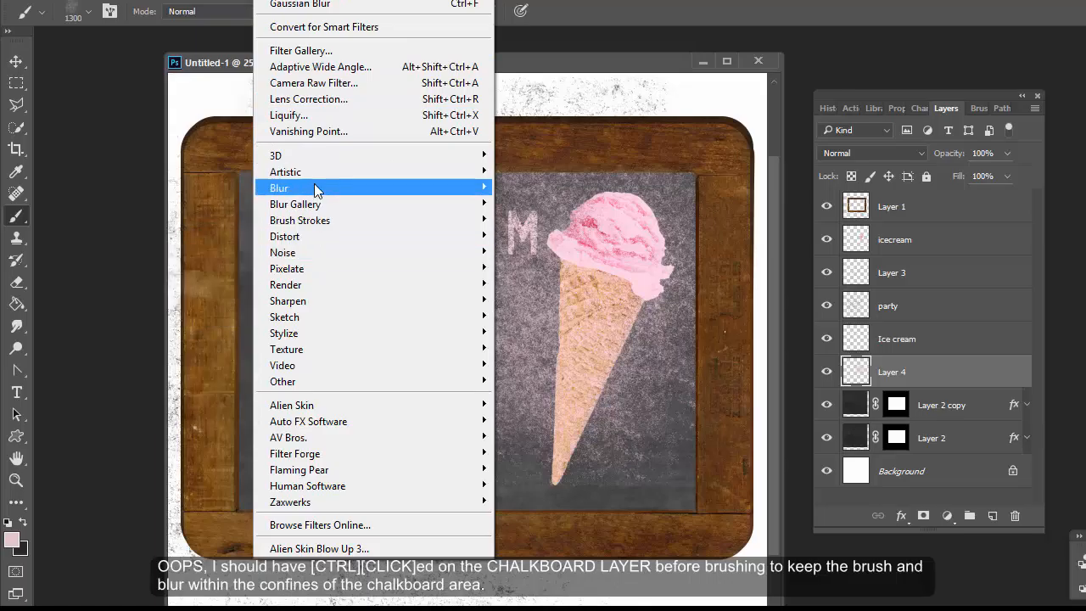
mouse_move(313, 187)
click(233, 252)
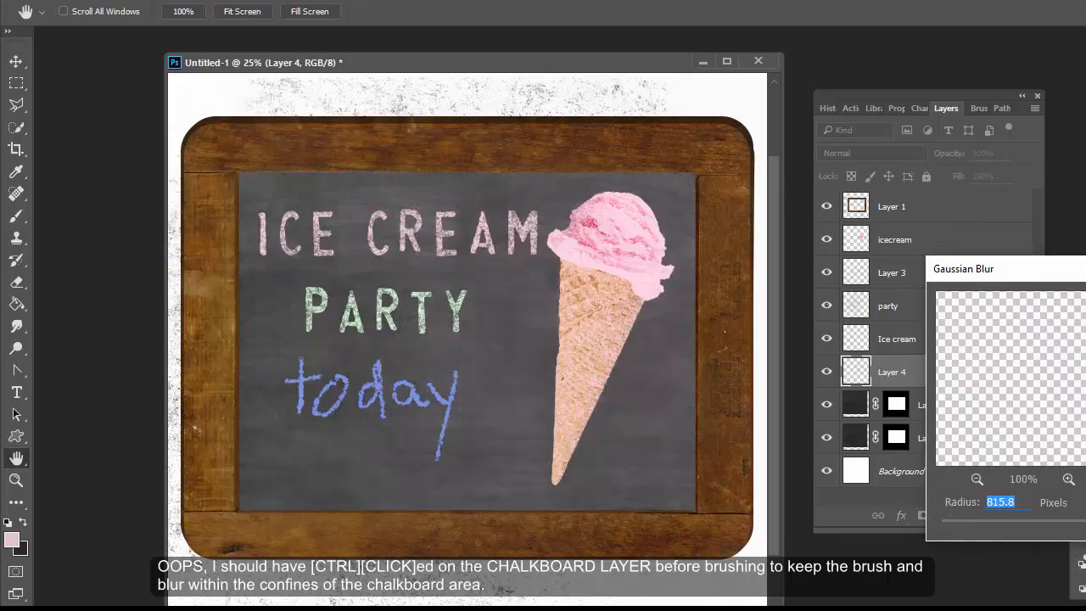
mouse_move(1085, 528)
mouse_down()
mouse_move(1013, 550)
mouse_move(1024, 526)
mouse_move(1073, 536)
mouse_move(1082, 528)
mouse_up()
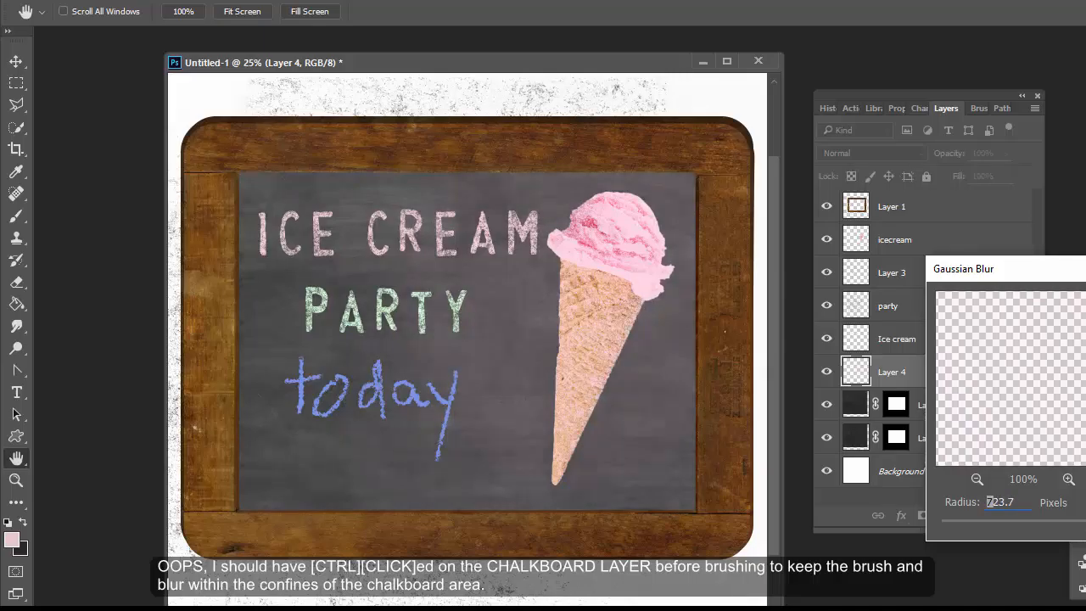
double_click(988, 501)
key(Return)
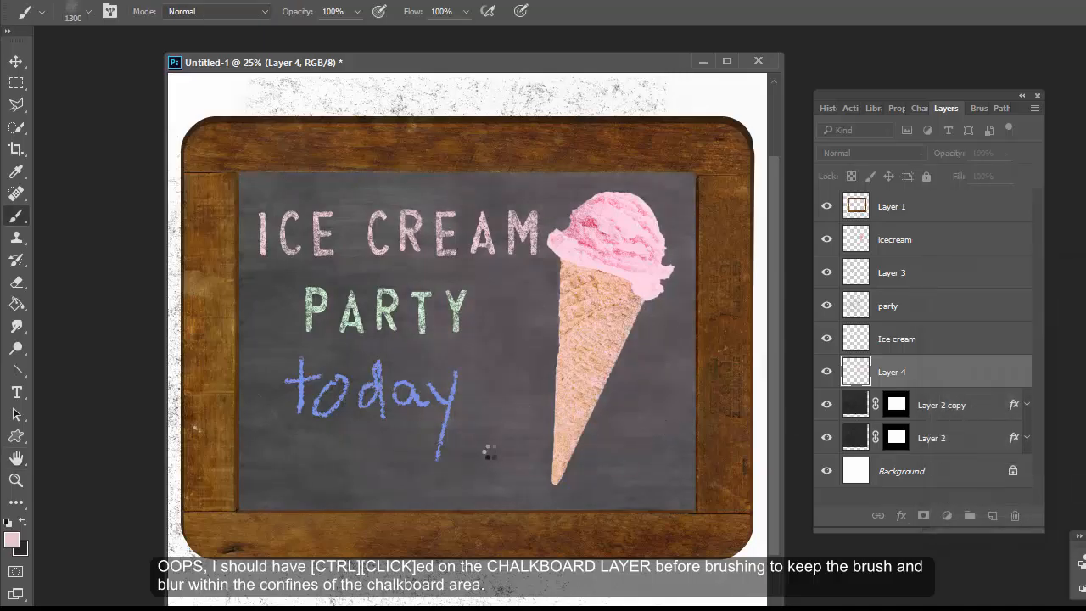
Sample the blue of the today lettering (H 222, S 50, B 91) as the foreground colour.
click(12, 538)
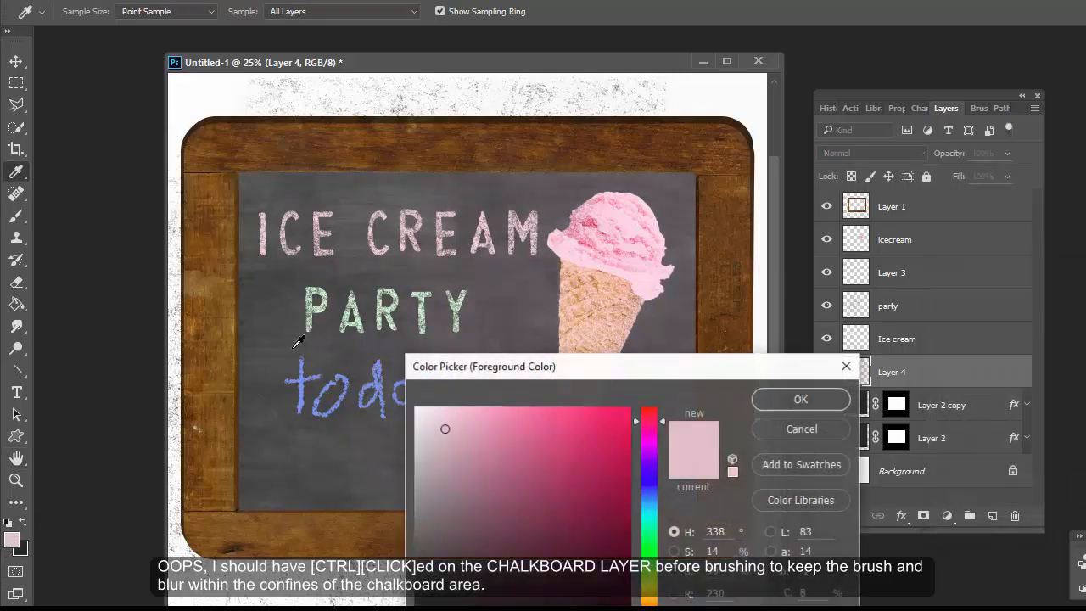
click(304, 372)
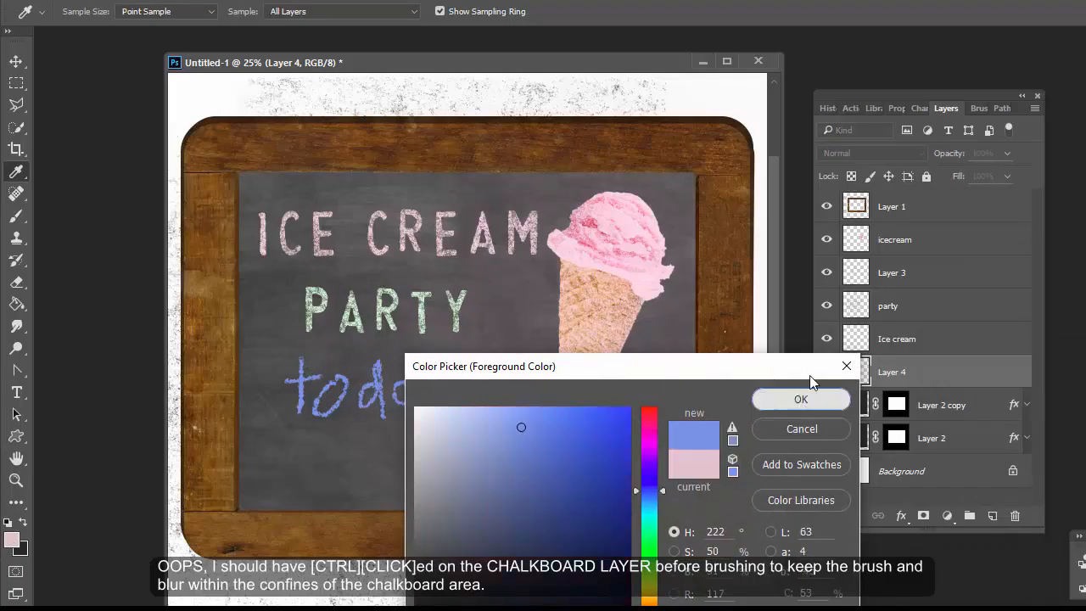
click(801, 397)
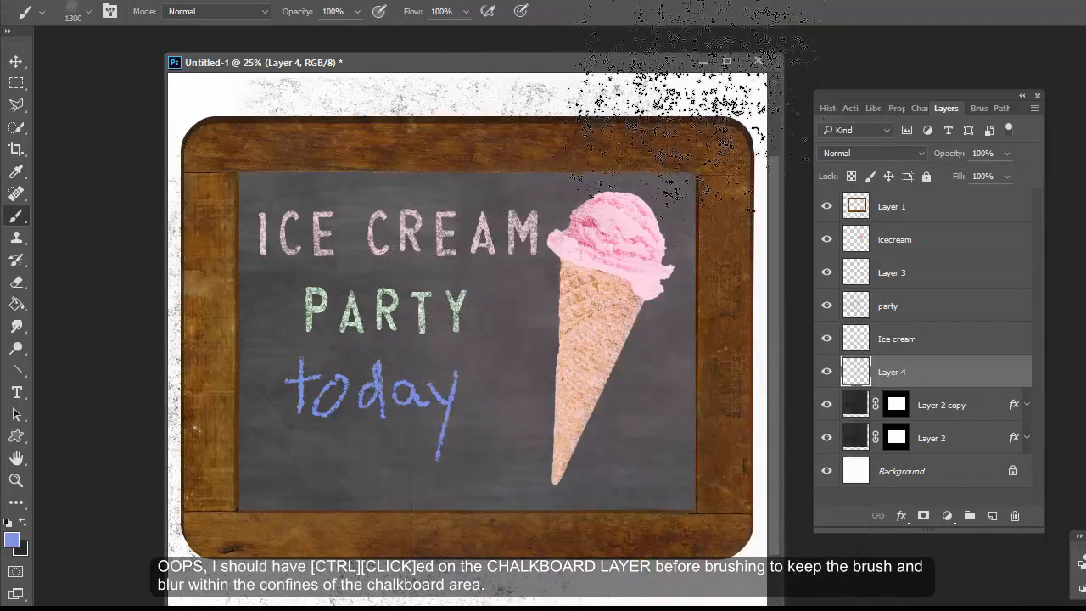
On another new layer, brush blue chalk texture across the today lettering with the brush reduced to 500 px.
key(bracketleft)
key(bracketleft)
key(bracketleft)
key(bracketleft)
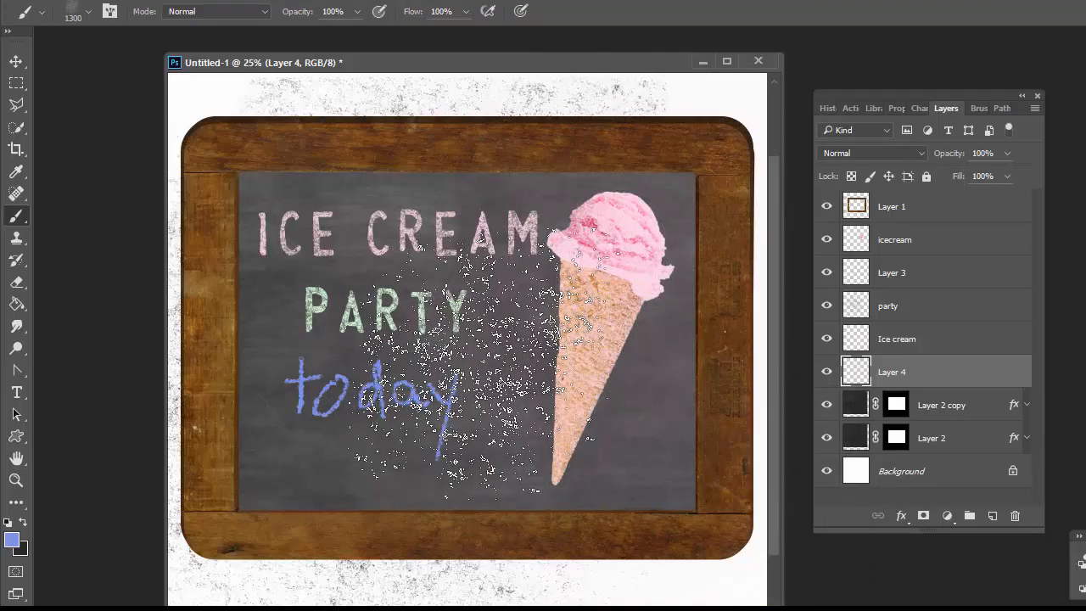
key(bracketleft)
key(bracketleft)
key(bracketleft)
key(bracketleft)
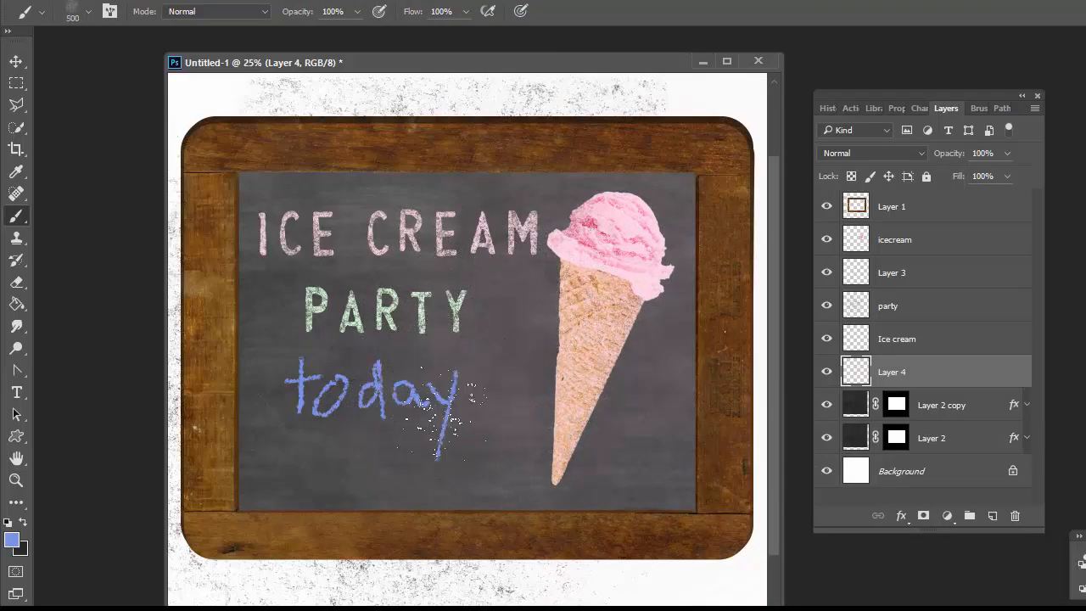
click(992, 516)
mouse_move(280, 416)
mouse_down()
mouse_move(377, 417)
mouse_move(348, 426)
mouse_move(357, 439)
mouse_move(331, 426)
mouse_move(420, 384)
mouse_move(445, 416)
mouse_up()
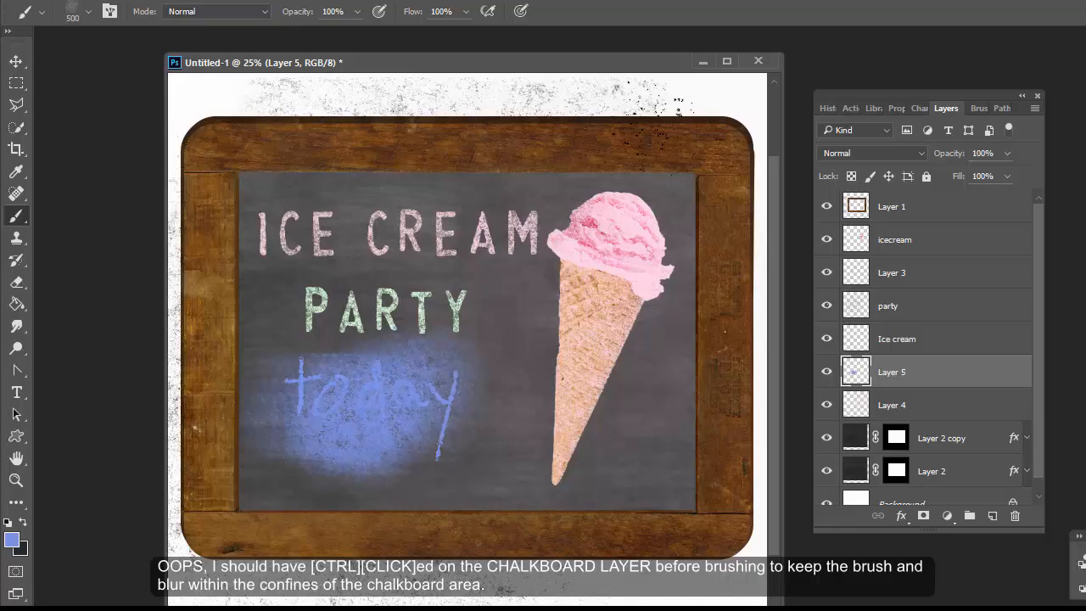
Apply a Gaussian Blur with a radius of 539.4 pixels to the blue chalk layer and return to the Brush tool.
click(276, 0)
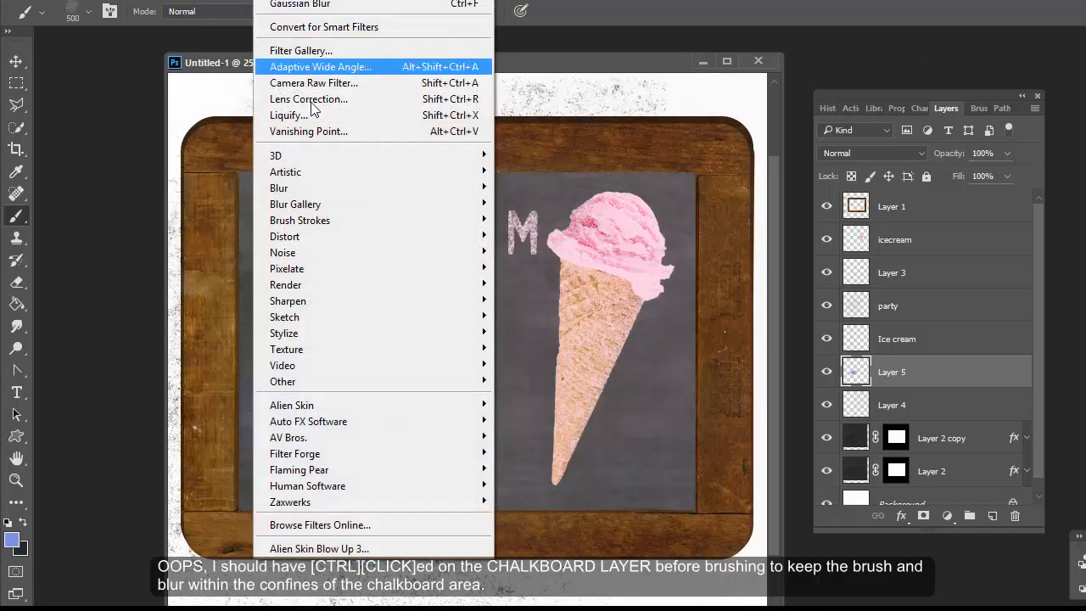
mouse_move(323, 191)
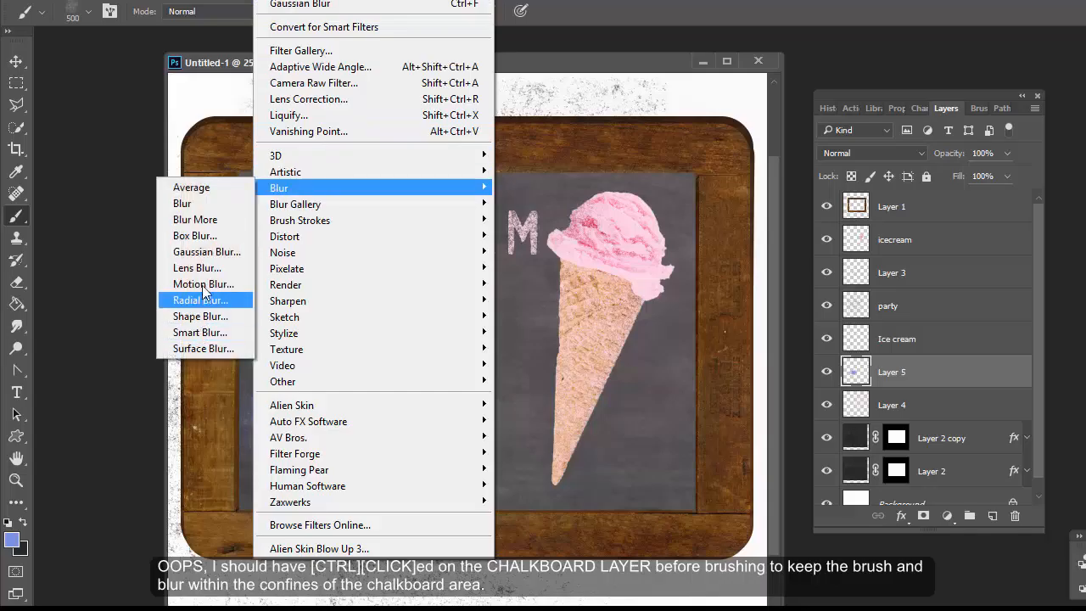
click(201, 256)
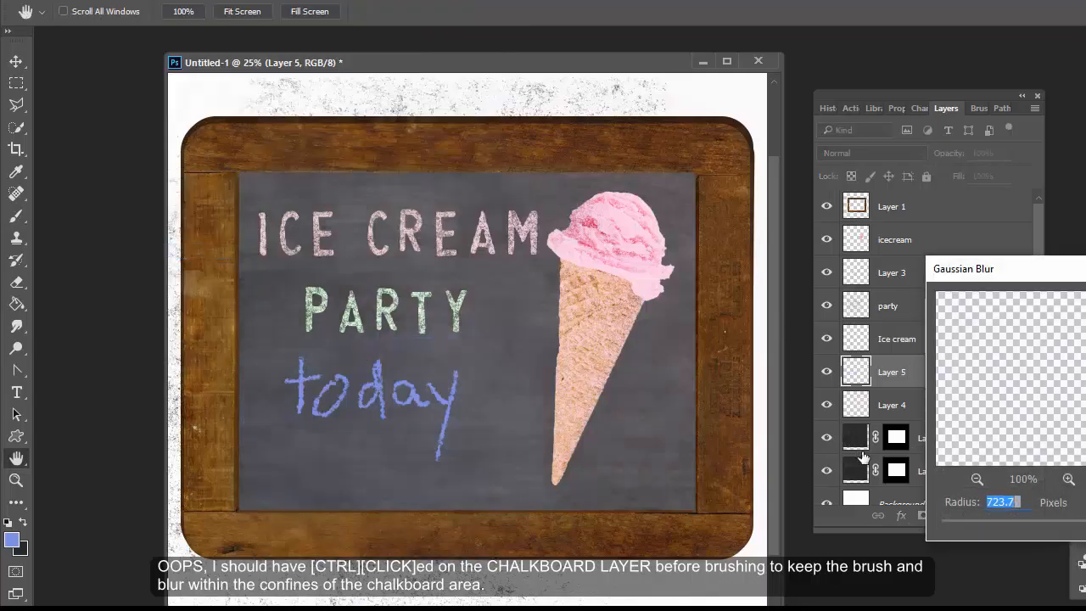
mouse_move(1084, 528)
mouse_down()
mouse_move(1057, 535)
mouse_move(1085, 531)
mouse_up()
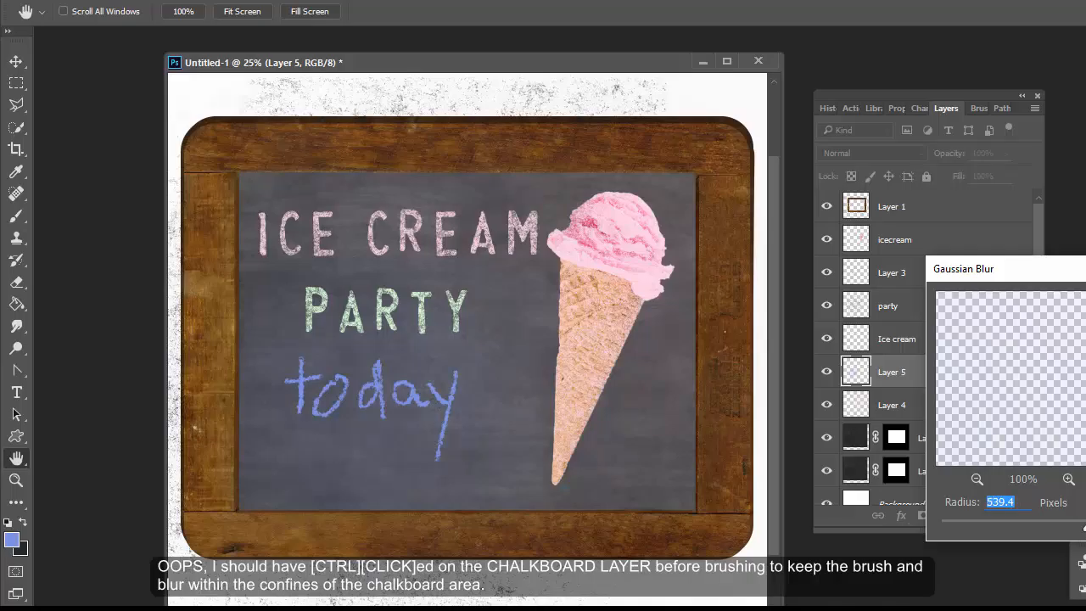
key(Escape)
key(b)
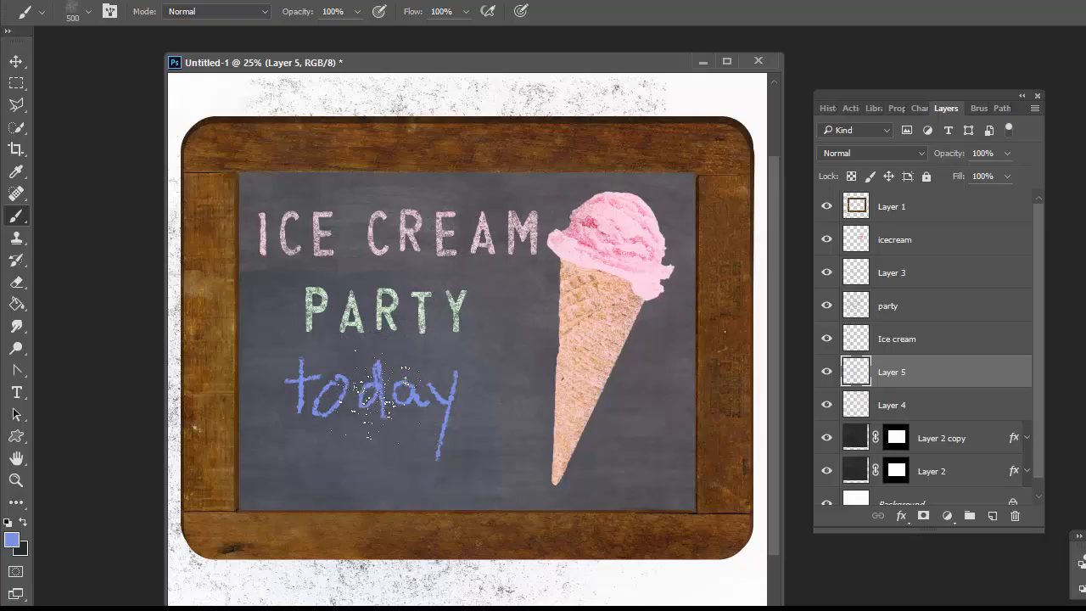
Set the foreground colour to green (H 123, S 50, B 91).
click(12, 539)
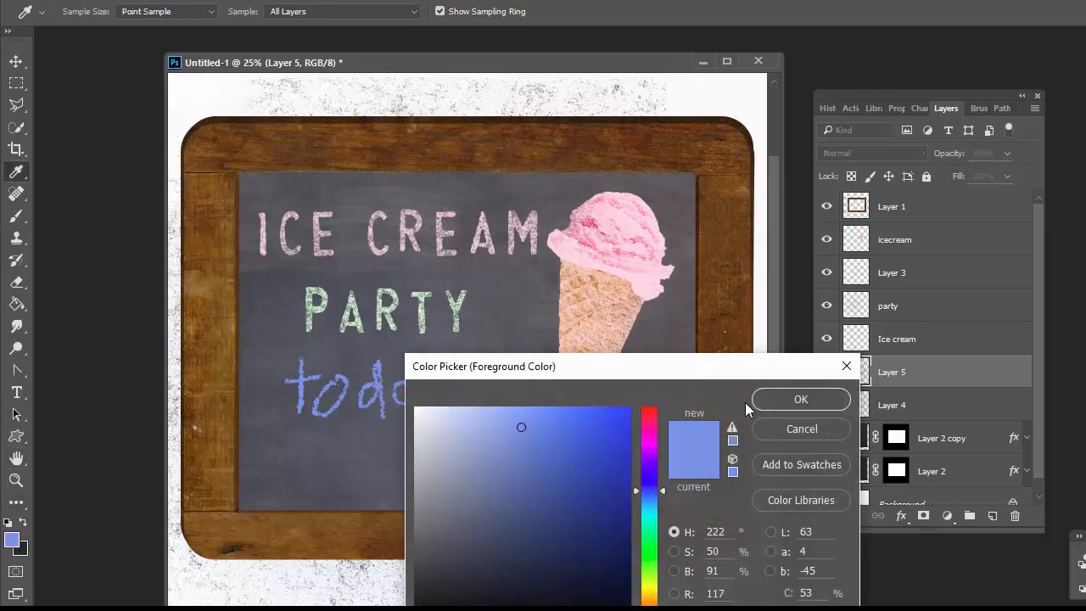
click(650, 550)
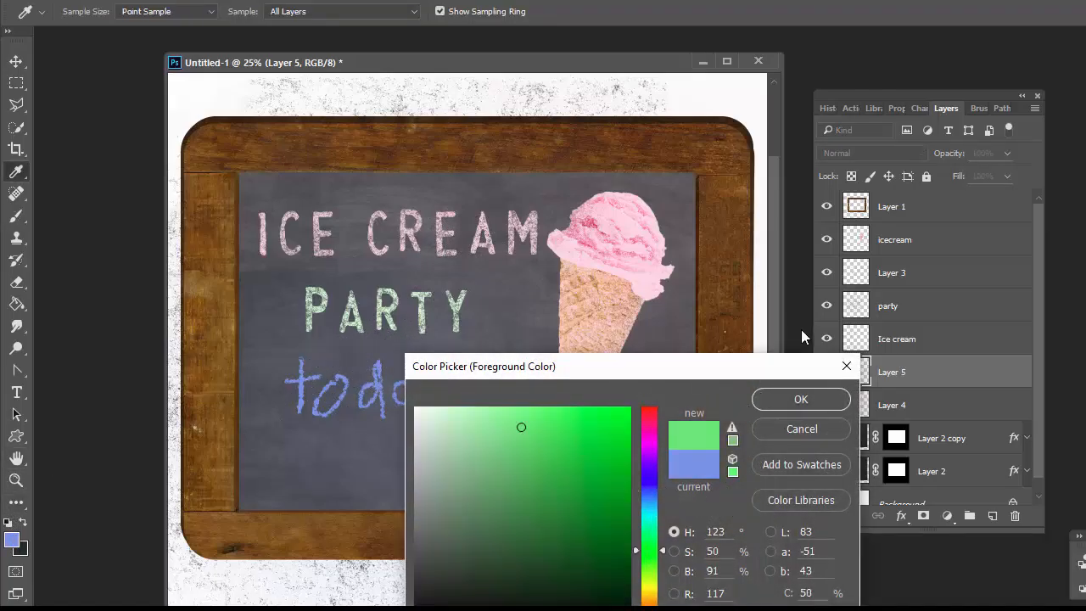
click(801, 401)
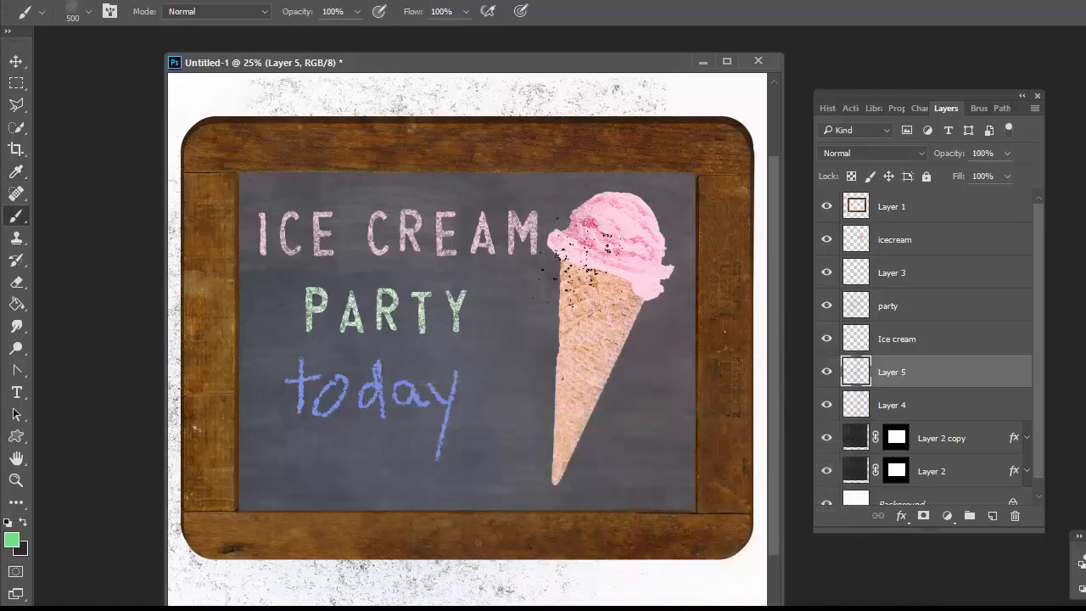
Switch to the 35 px TerryMaruca-Chalk Draw brush and draw a green chalk arrow from below today toward the cone.
click(89, 12)
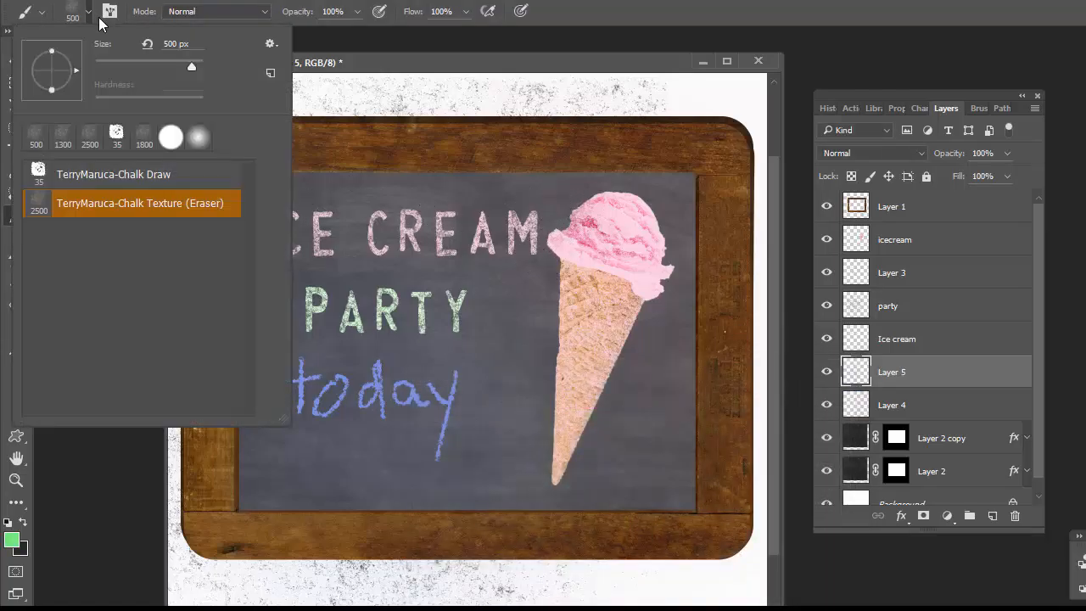
click(126, 174)
click(451, 39)
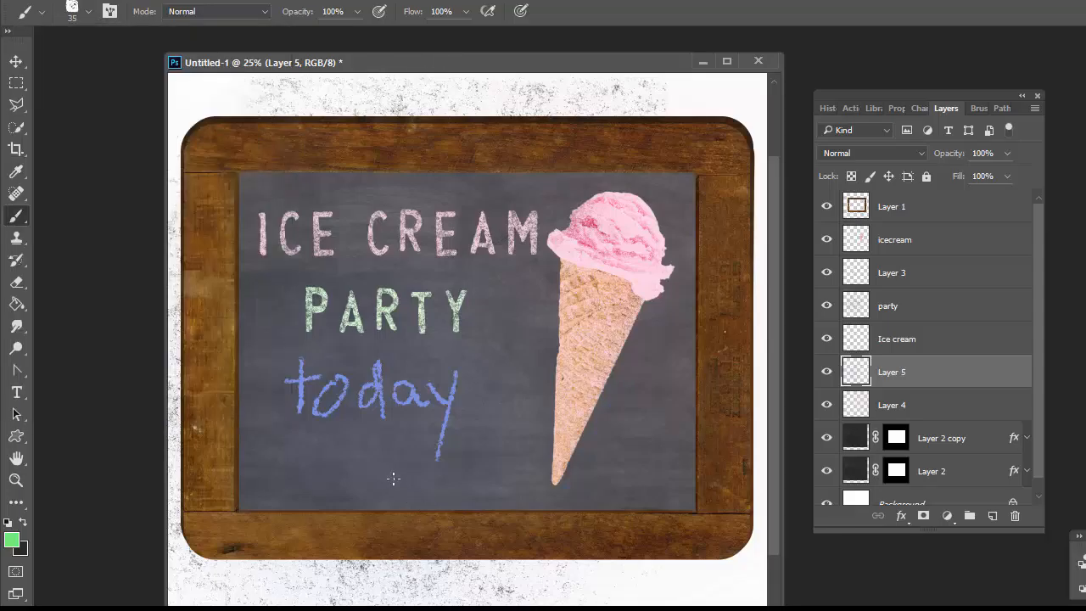
mouse_move(378, 486)
mouse_down()
mouse_move(531, 411)
mouse_move(469, 422)
mouse_up()
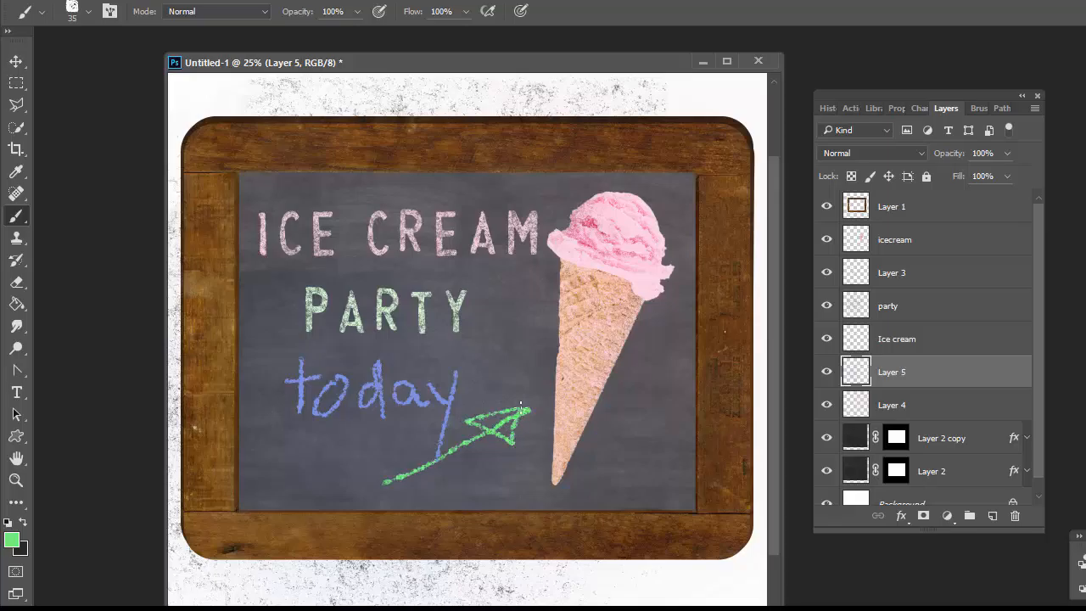
drag(520, 405, 490, 422)
Identify which layer holds the chalk speckles outside the board by selecting it on the canvas and toggling its visibility.
click(15, 61)
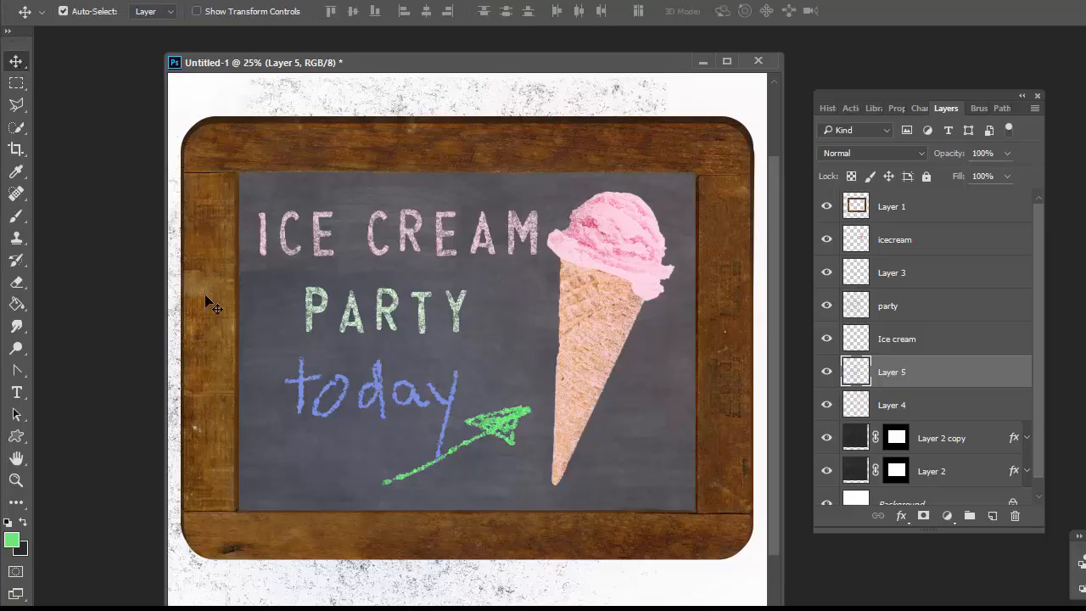
click(351, 582)
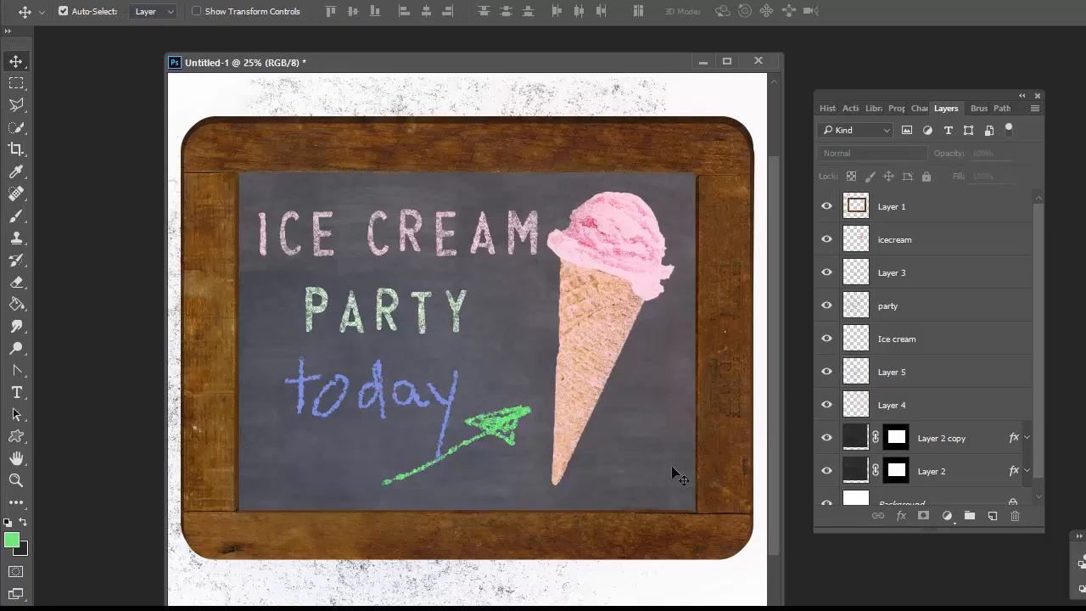
click(505, 596)
click(827, 306)
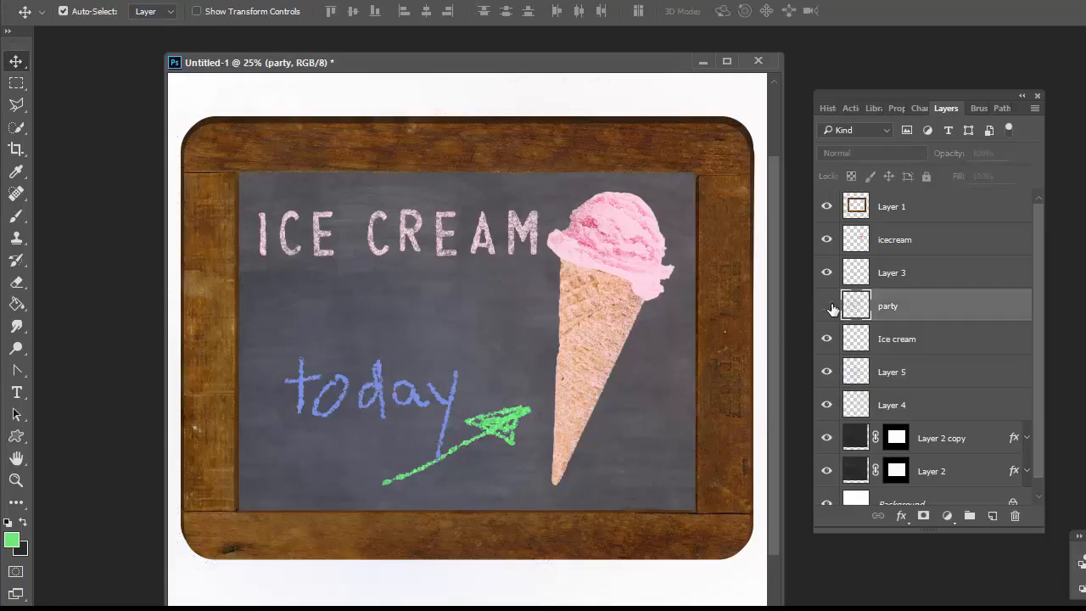
click(829, 308)
click(829, 307)
click(829, 307)
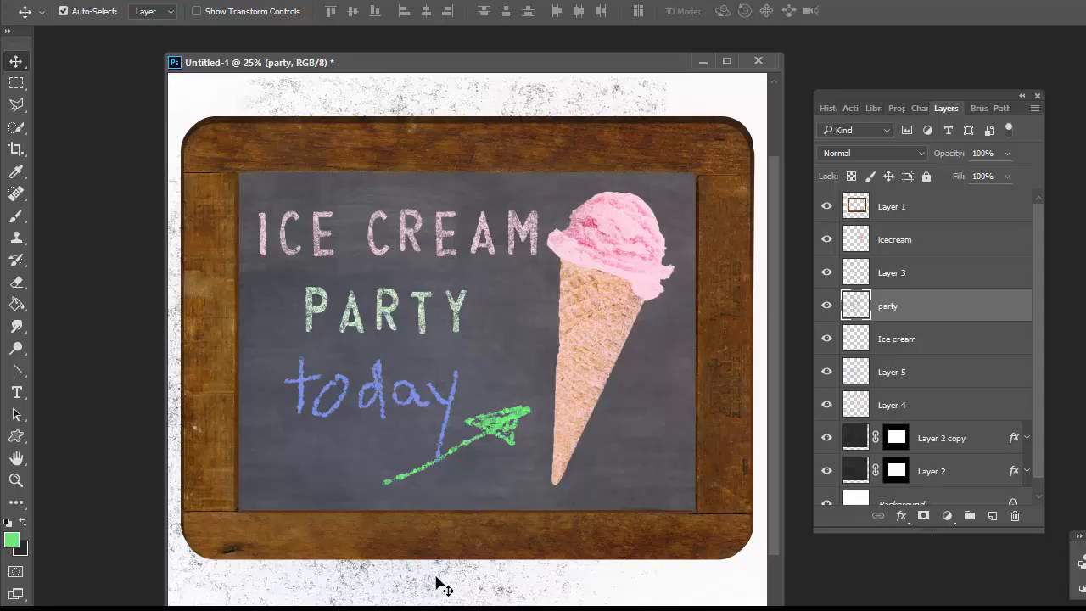
click(828, 307)
Move the party layer down directly above Layer 2 copy and turn it into a clipping mask on the chalkboard.
drag(852, 307, 855, 412)
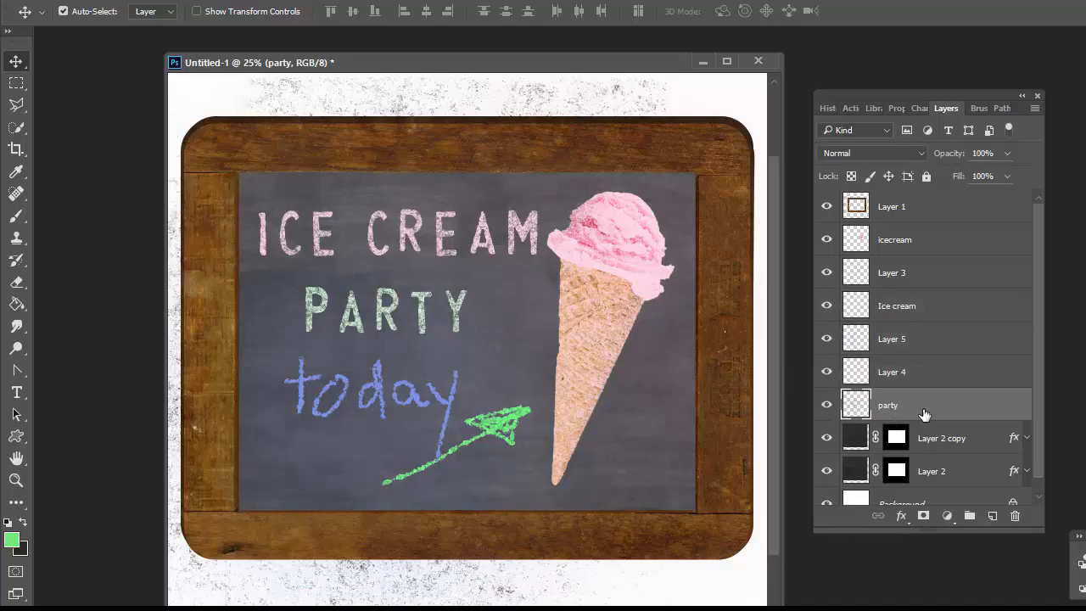
right_click(903, 412)
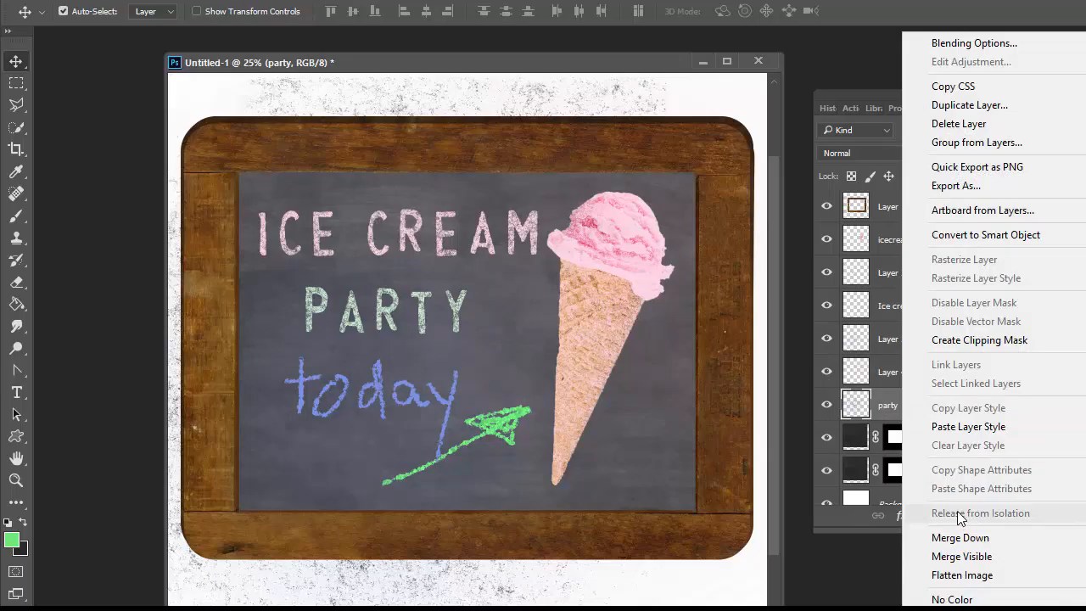
click(970, 342)
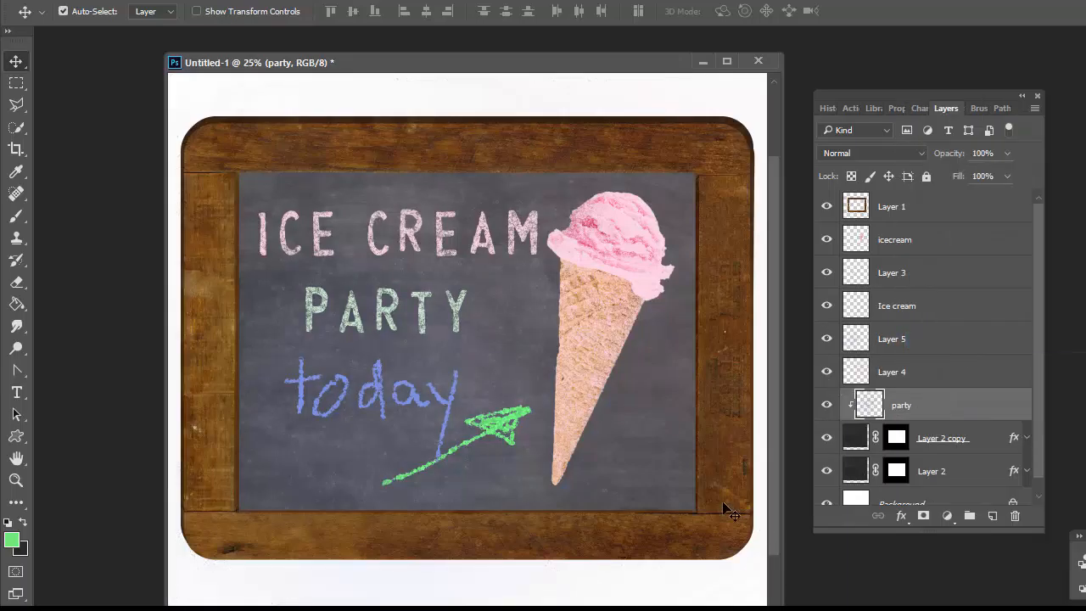